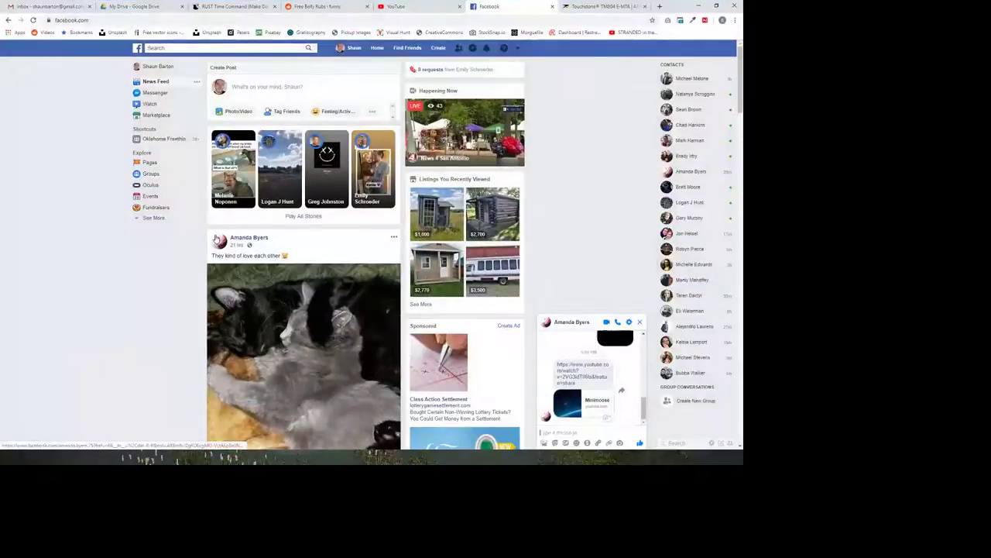
Open YouTube in a new browser tab.
key("ctrl+t")
type("youtube.com")
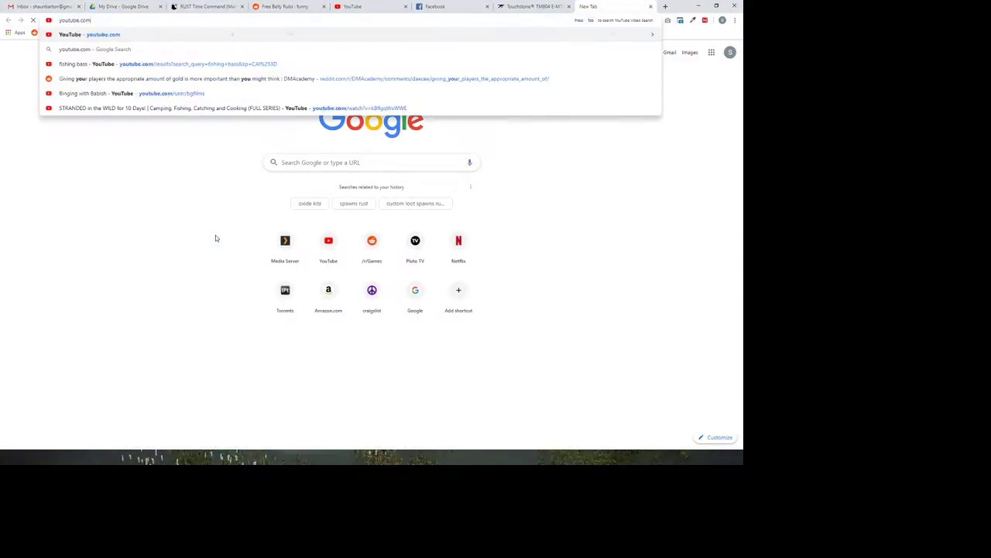
key("Return")
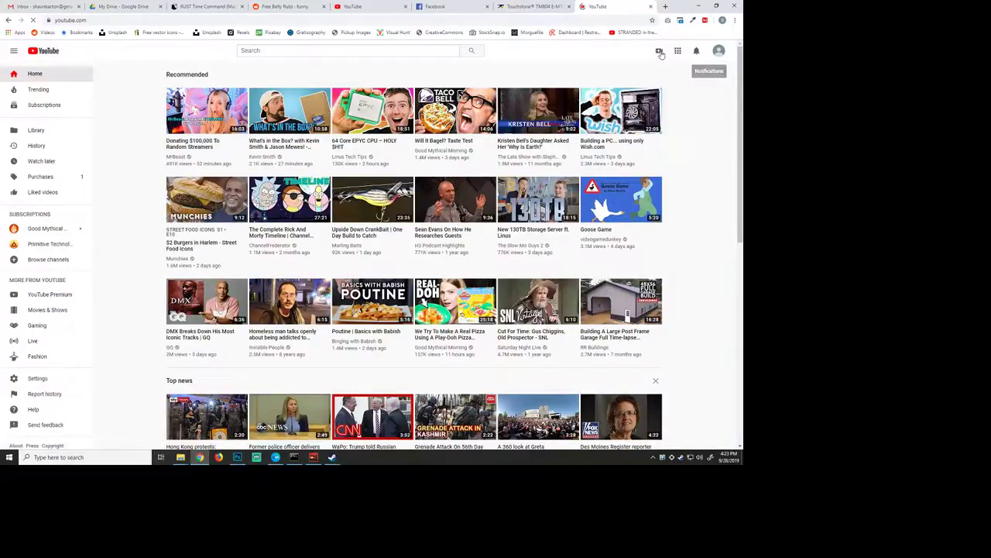
Switch the YouTube account to the Gaming with e4g13 channel.
left_click(720, 50)
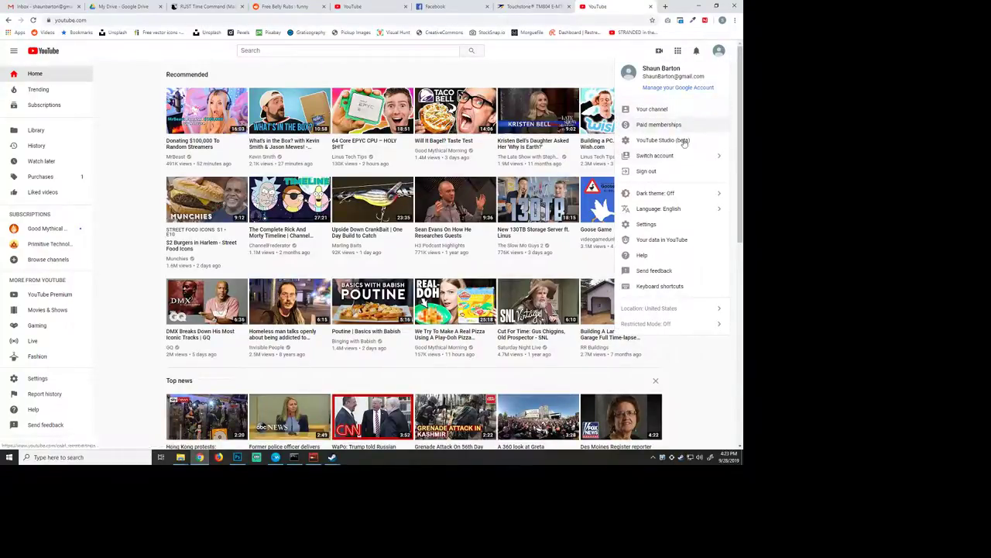
left_click(719, 157)
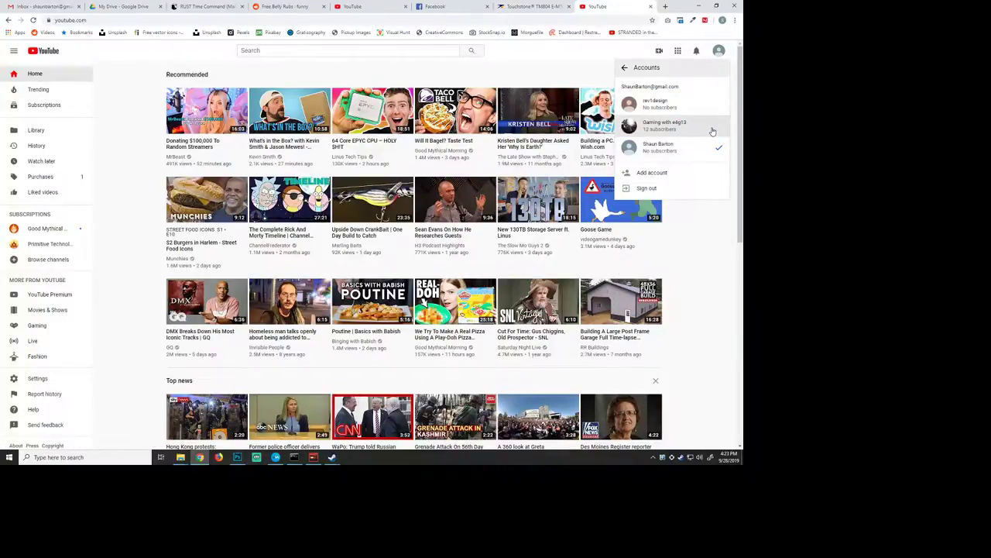
left_click(711, 131)
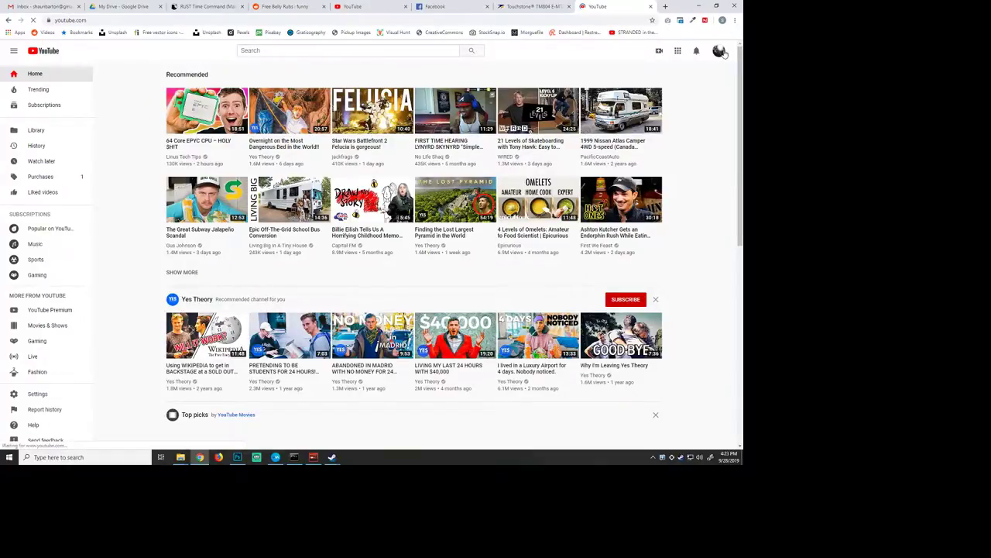
Open the Gaming with e4g13 channel page and its live stream "Apex Legends with friends...".
left_click(720, 51)
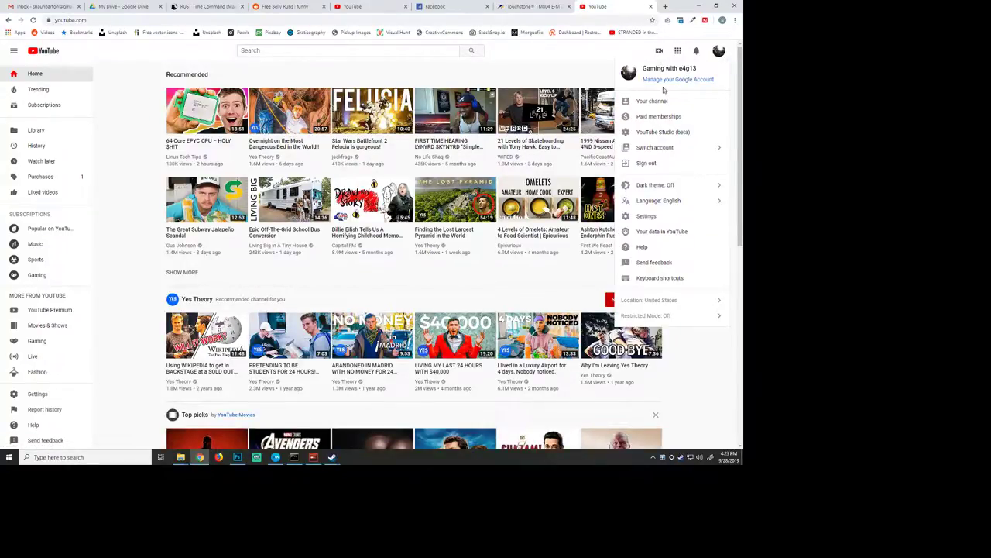
left_click(663, 101)
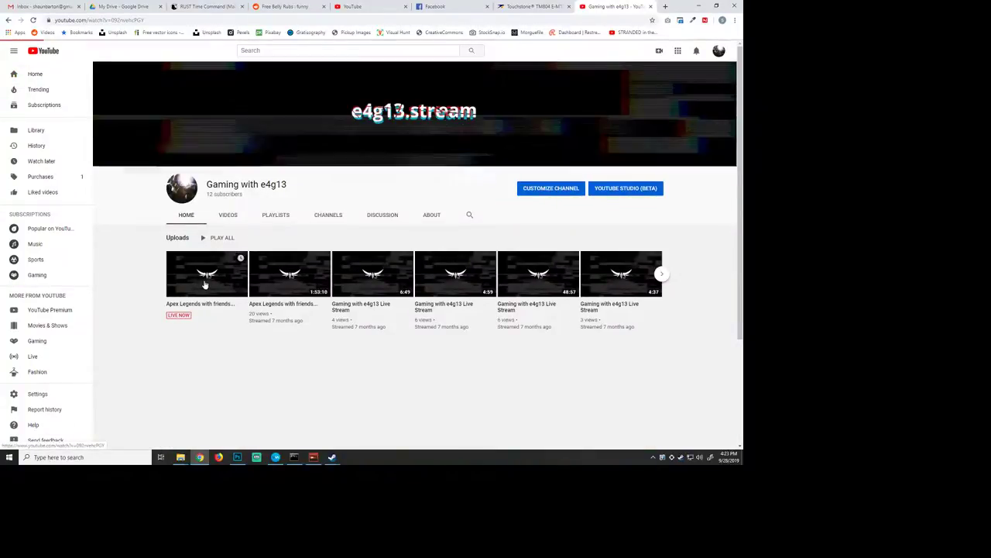
left_click(203, 278)
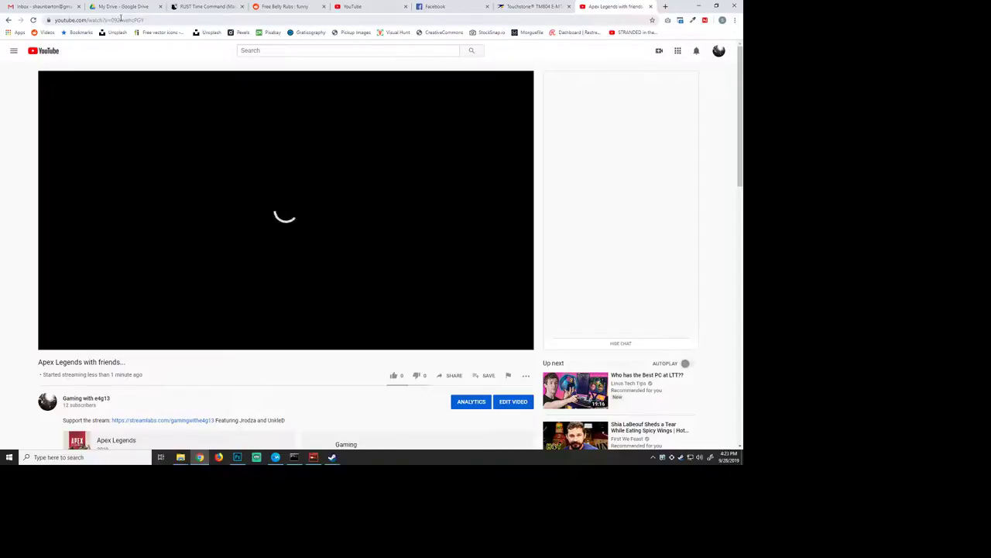
Copy the live stream's web address and pause its playback.
left_click(121, 18)
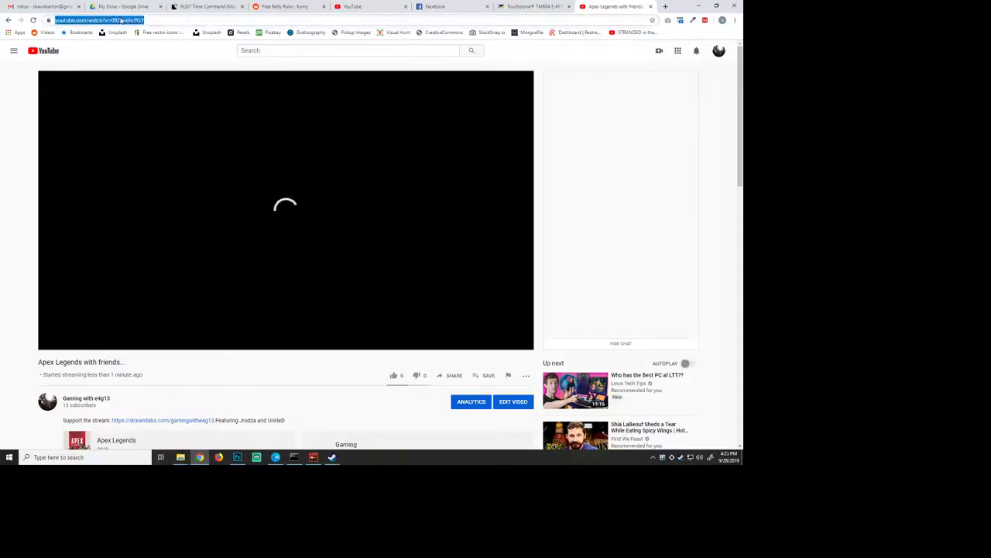
right_click(120, 19)
left_click(145, 60)
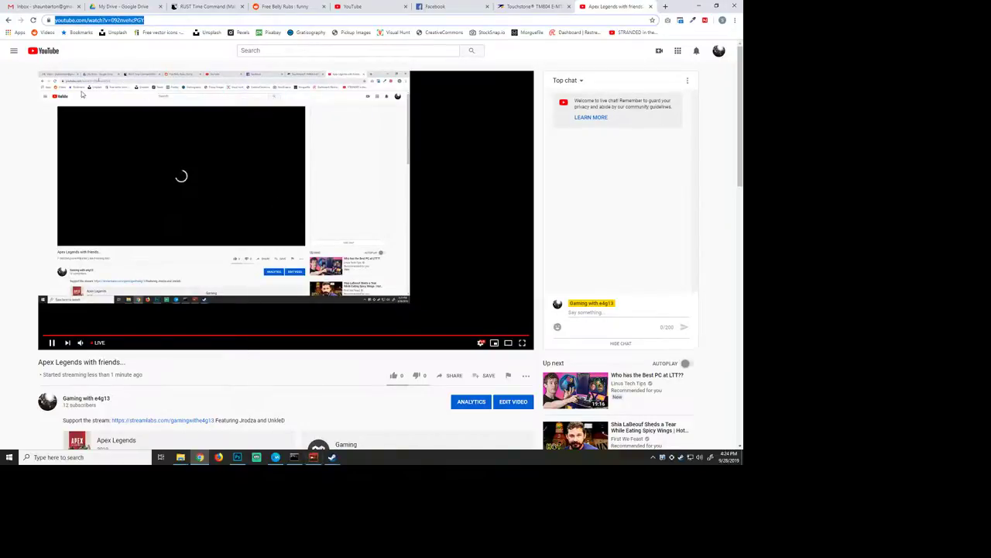
triple_click(95, 20)
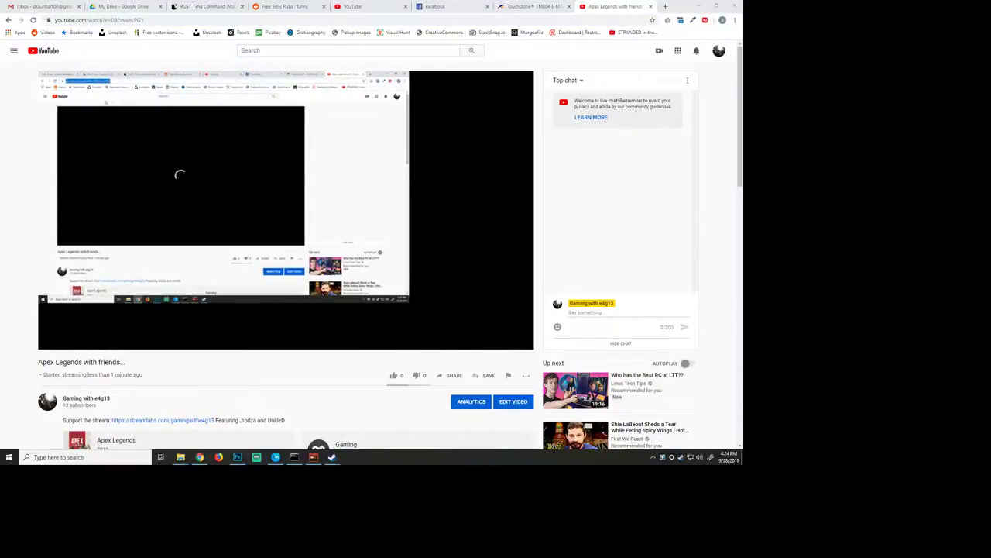
left_click(220, 197)
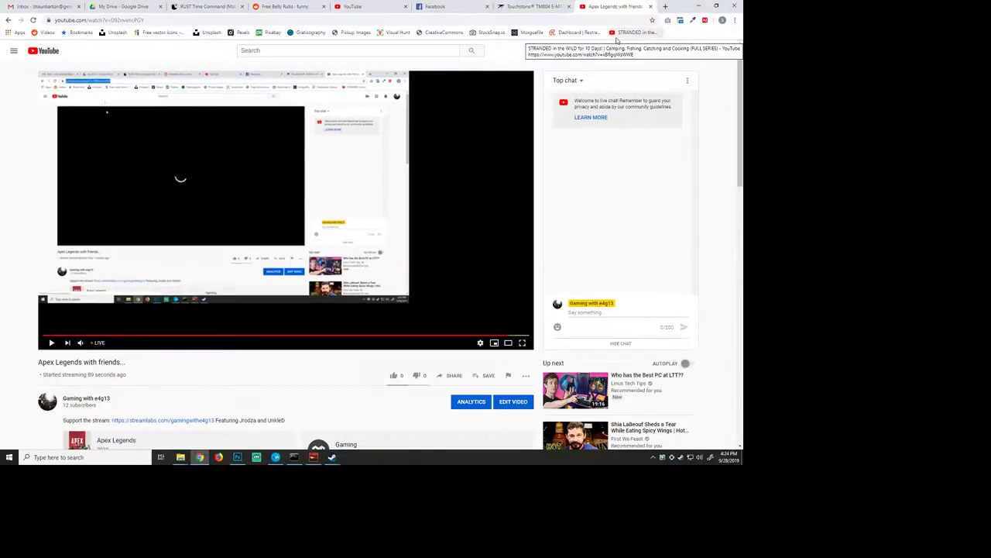
Bring up the YouTube live dashboard and close the tab playing the Apex Legends stream.
left_click(313, 457)
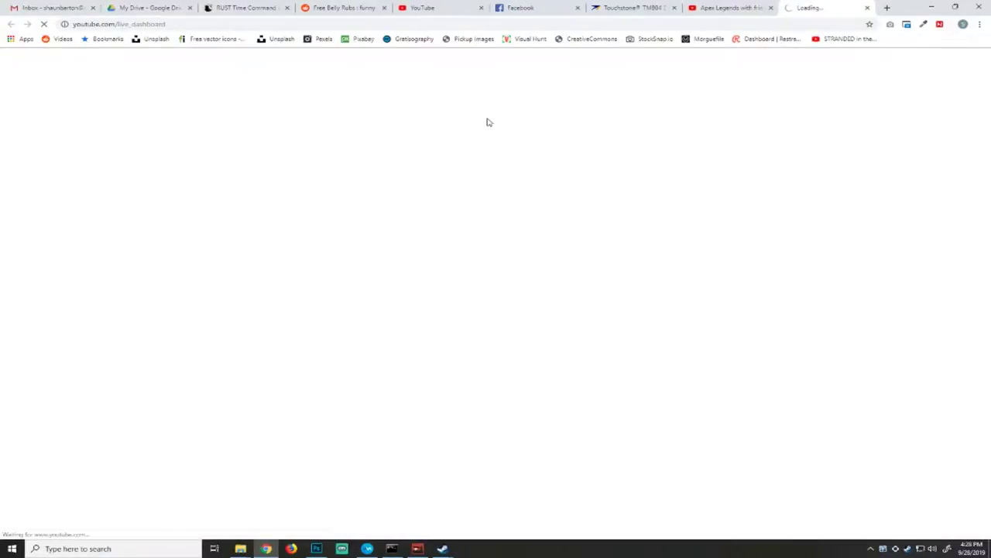
left_click(760, 10)
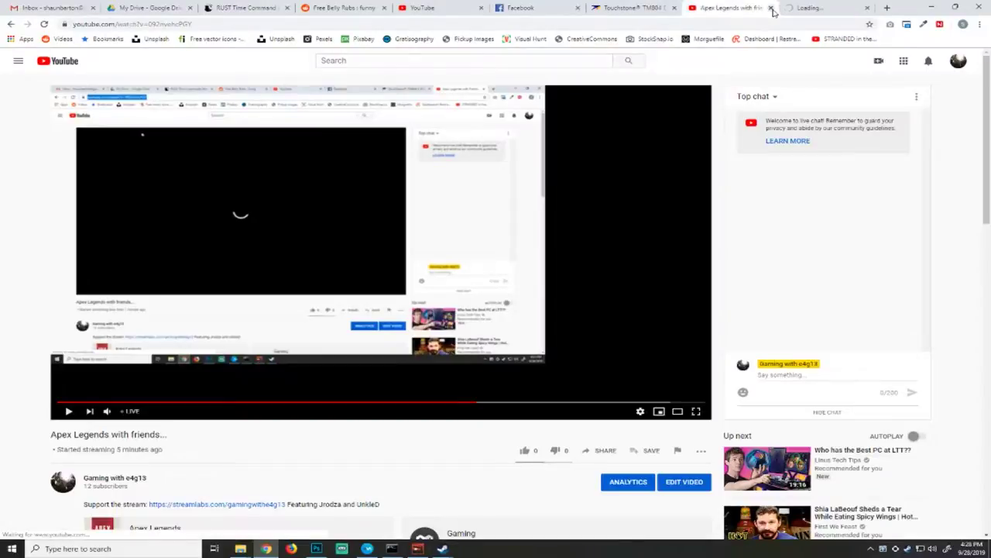
left_click(770, 8)
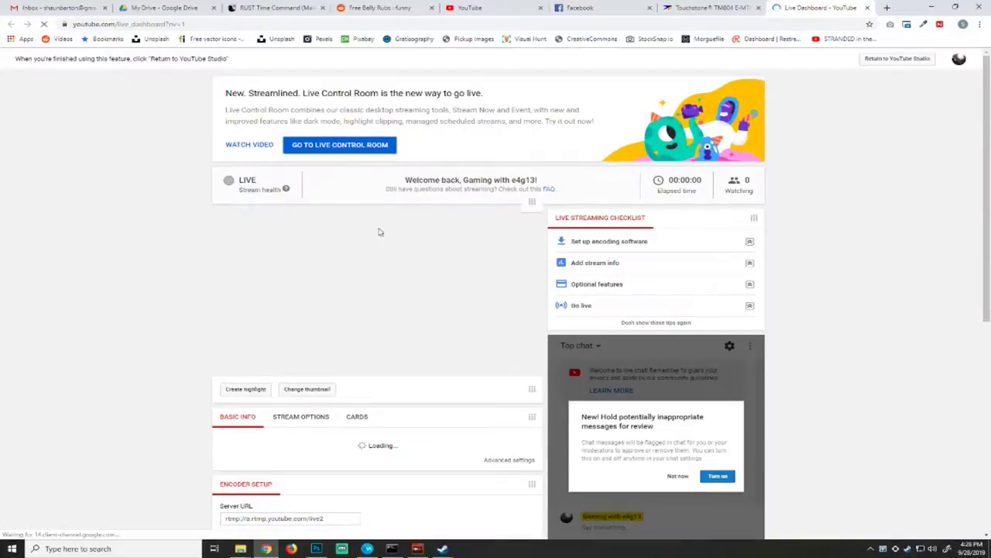
Change the live stream's title to "Map creation" in its basic info.
left_click_drag(539, 208, 547, 216)
left_click(531, 208)
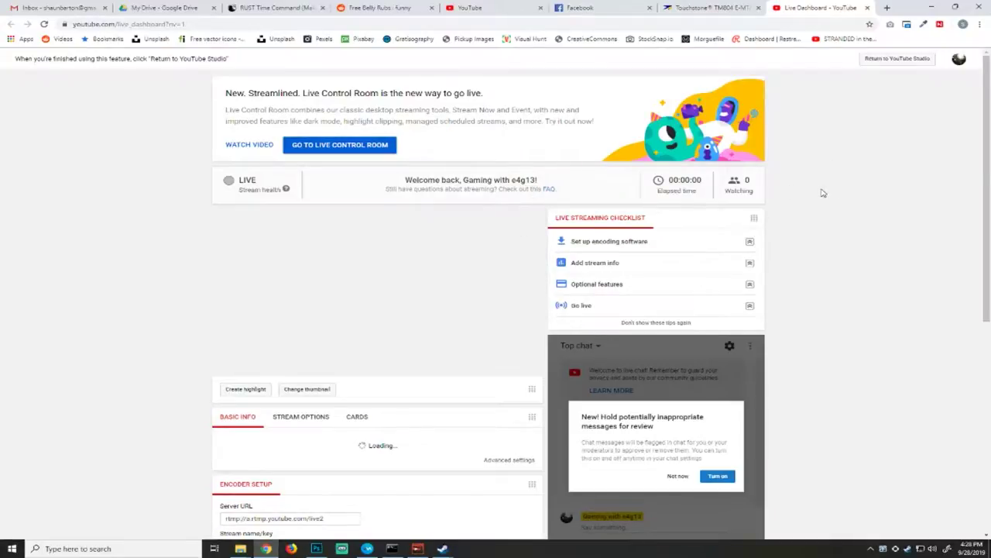
scroll(843, 130, "down", 2)
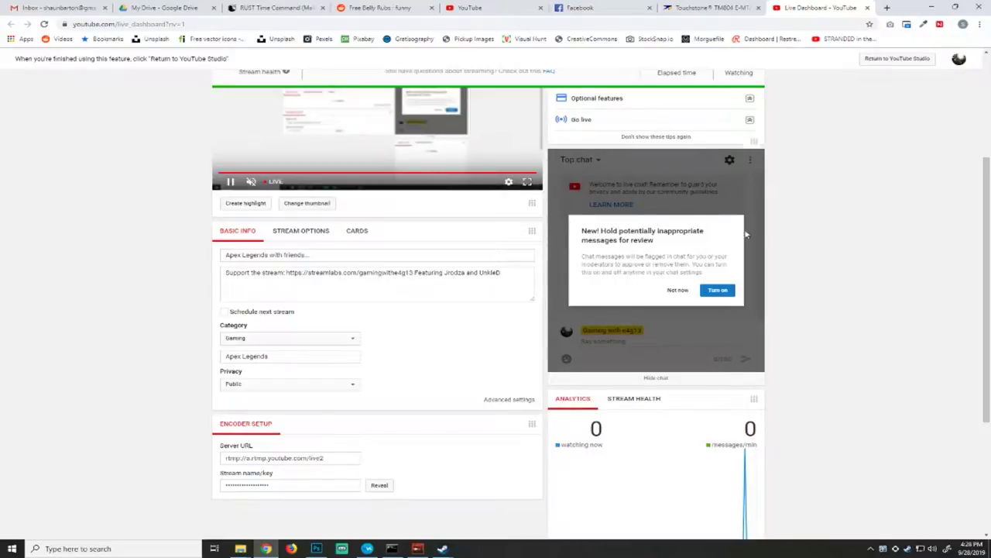
scroll(94, 240, "up", 3)
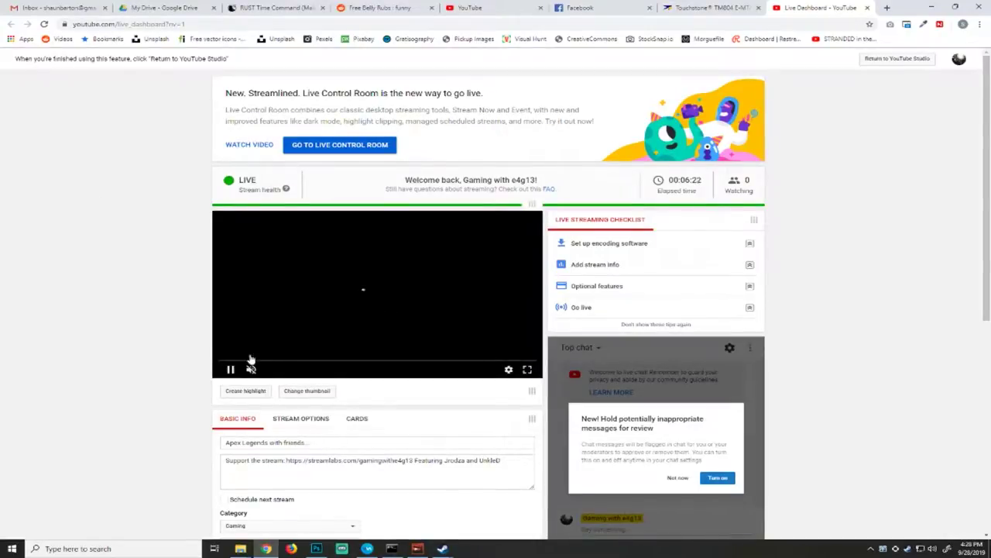
left_click_drag(321, 443, 199, 440)
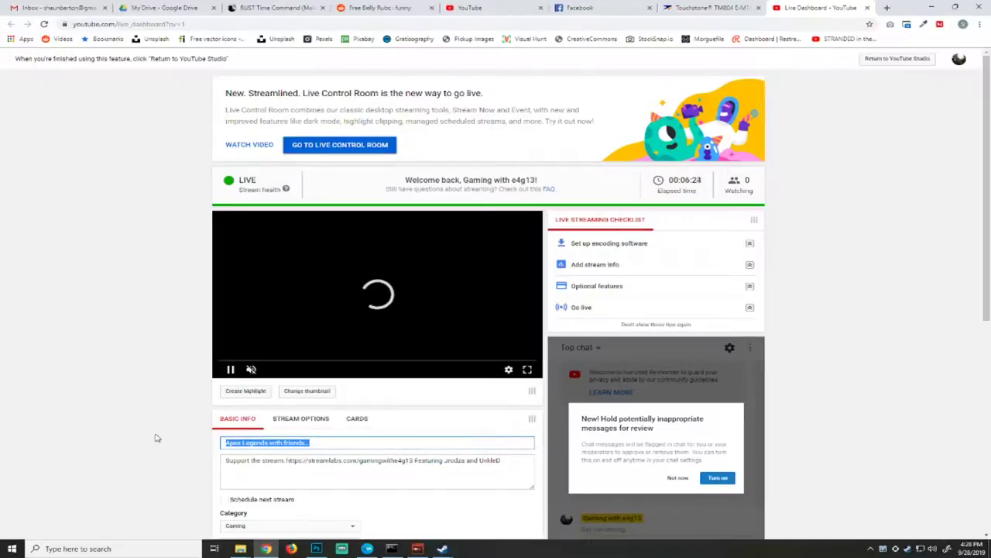
type("Map c")
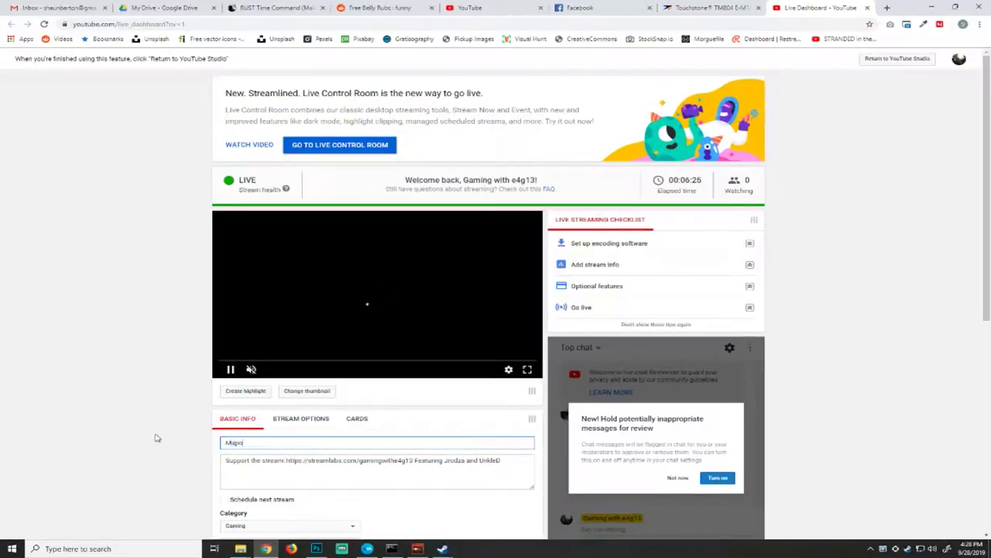
type("reation")
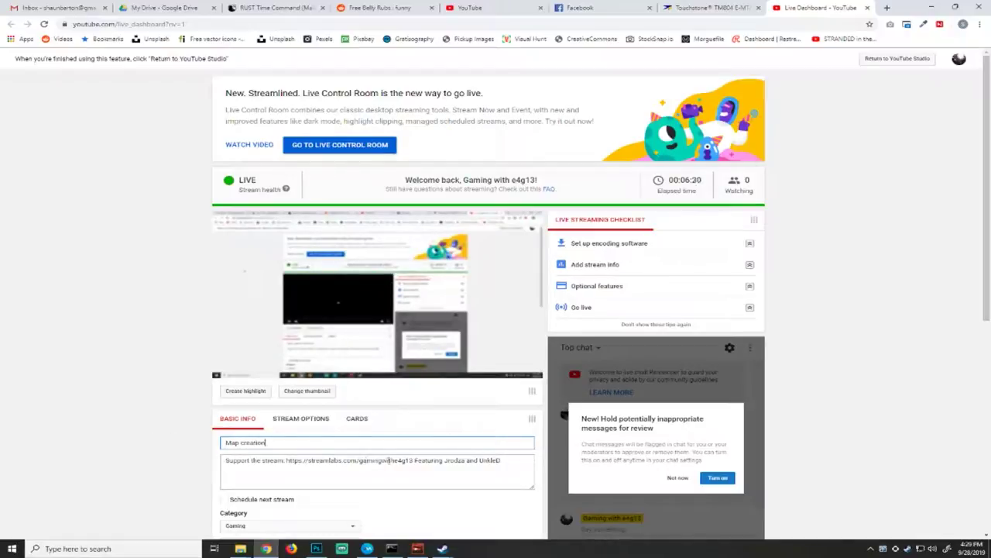
Remove the featured players from the stream description, keeping only the Streamlabs support link, and let the change save.
left_click_drag(416, 460, 521, 460)
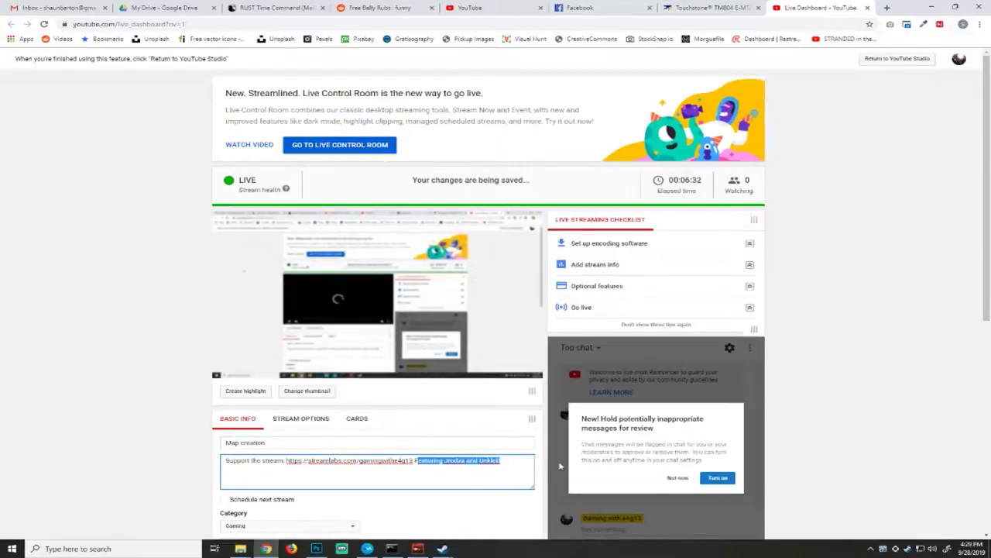
key("BackSpace")
key("BackSpace")
key("BackSpace")
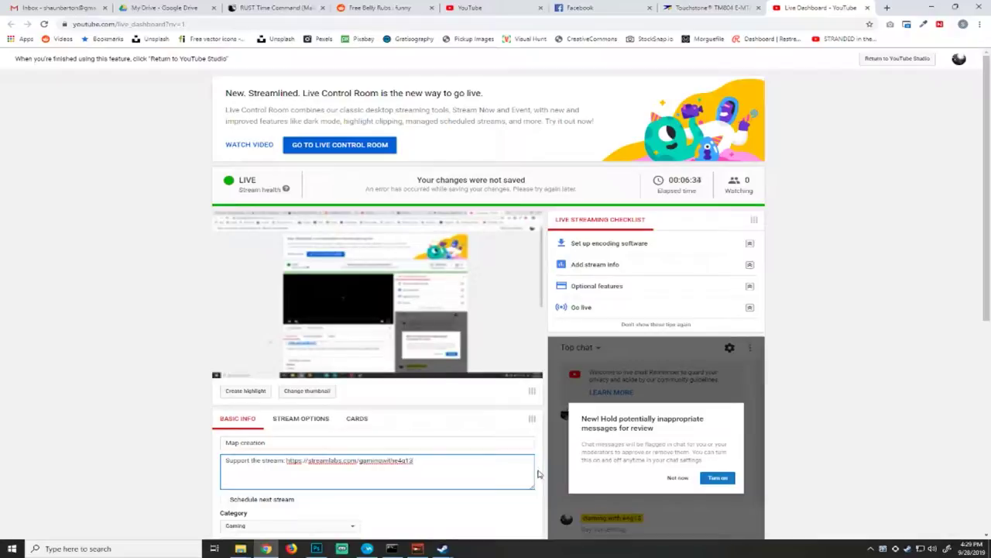
scroll(525, 459, "down", 3)
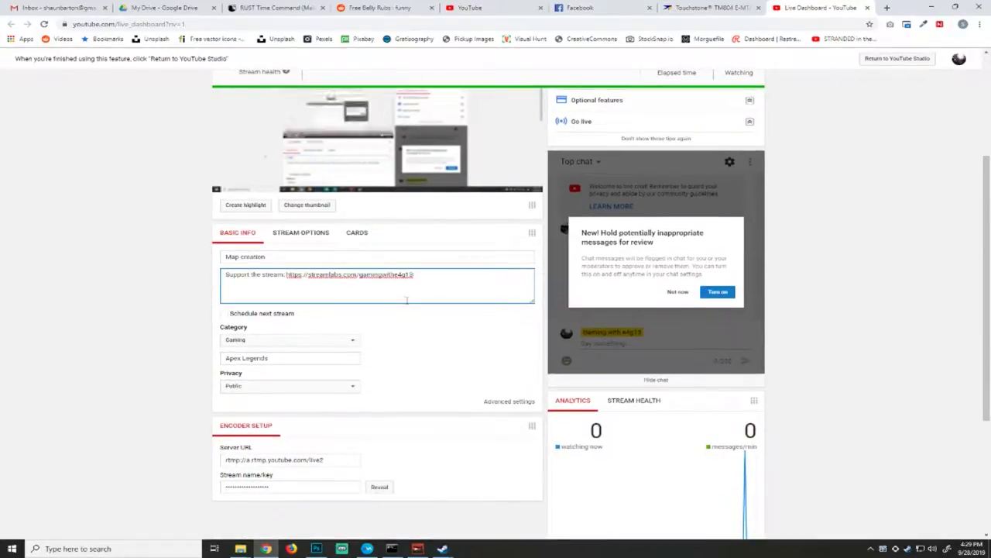
left_click(393, 252)
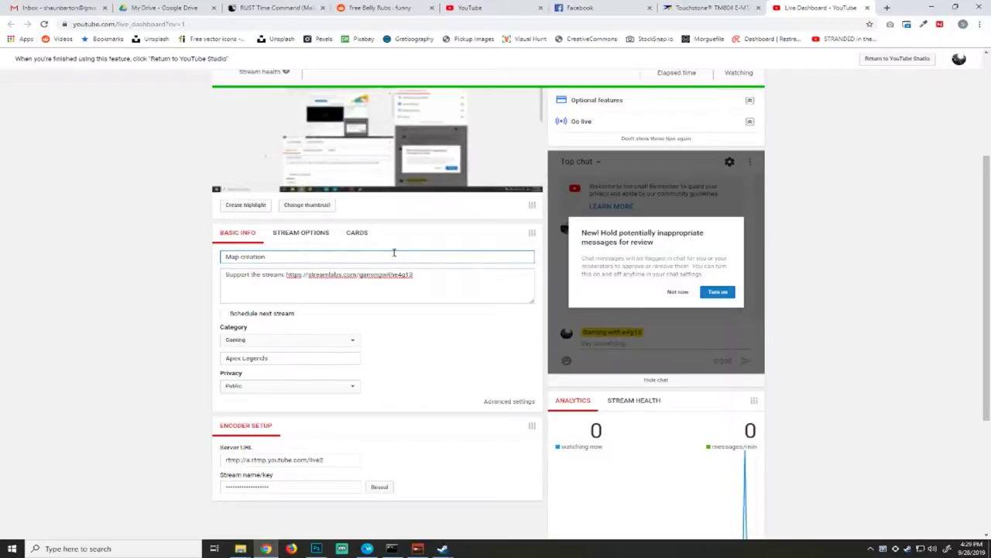
scroll(314, 398, "down", 3)
scroll(313, 400, "up", 6)
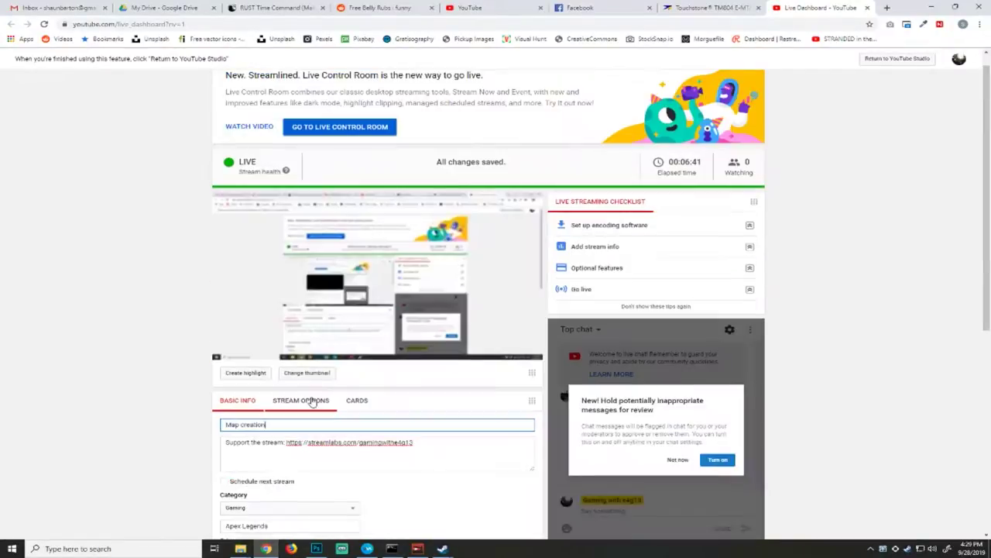
left_click(154, 244)
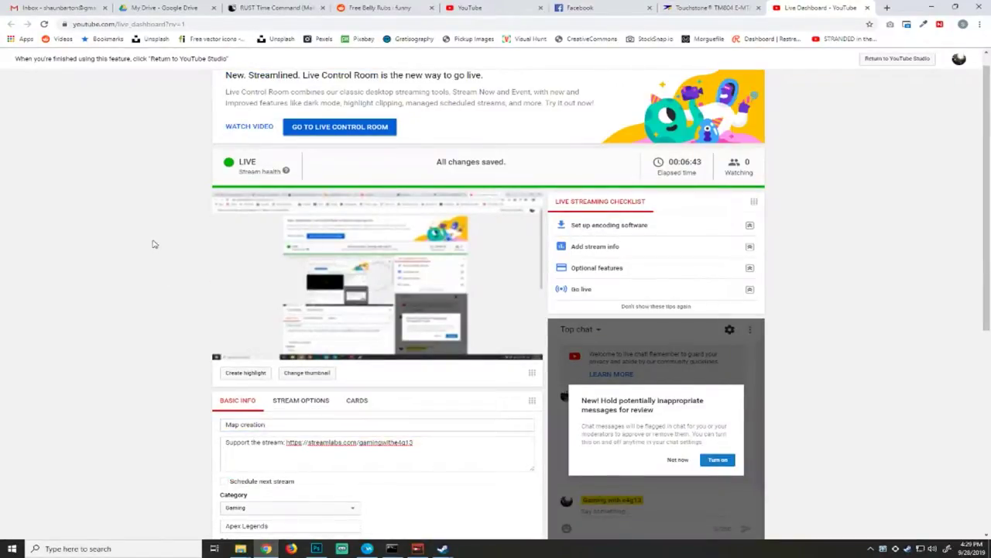
scroll(153, 248, "up", 1)
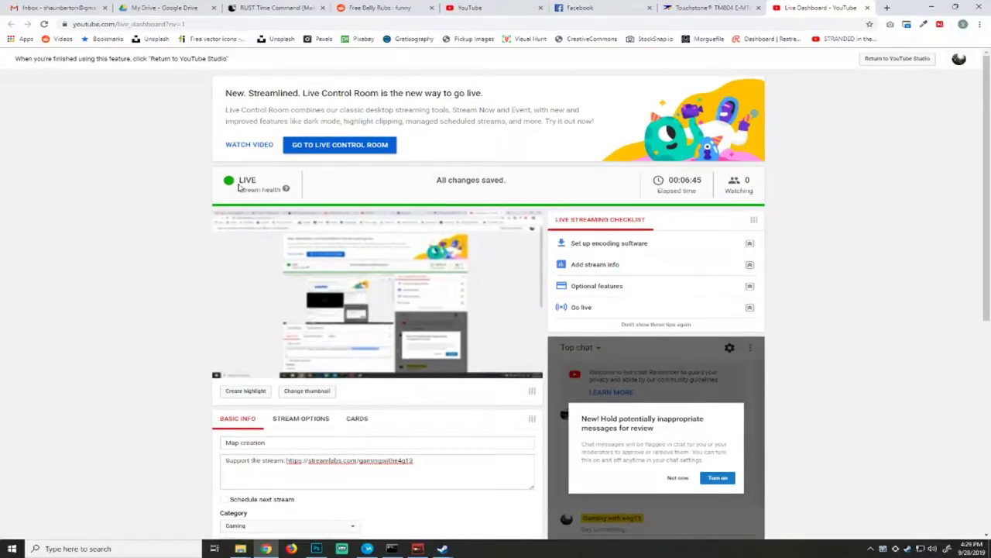
left_click(264, 146)
left_click(825, 8)
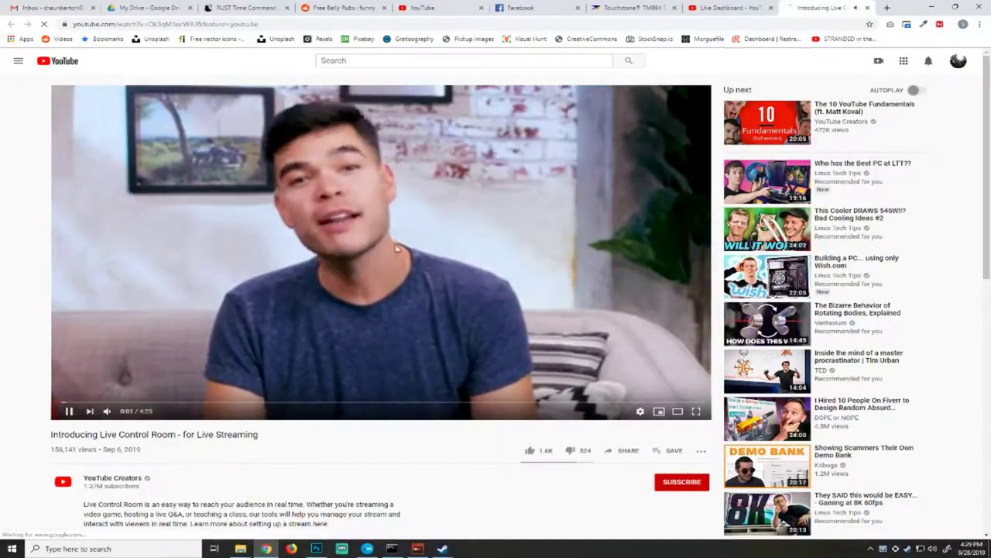
left_click(868, 7)
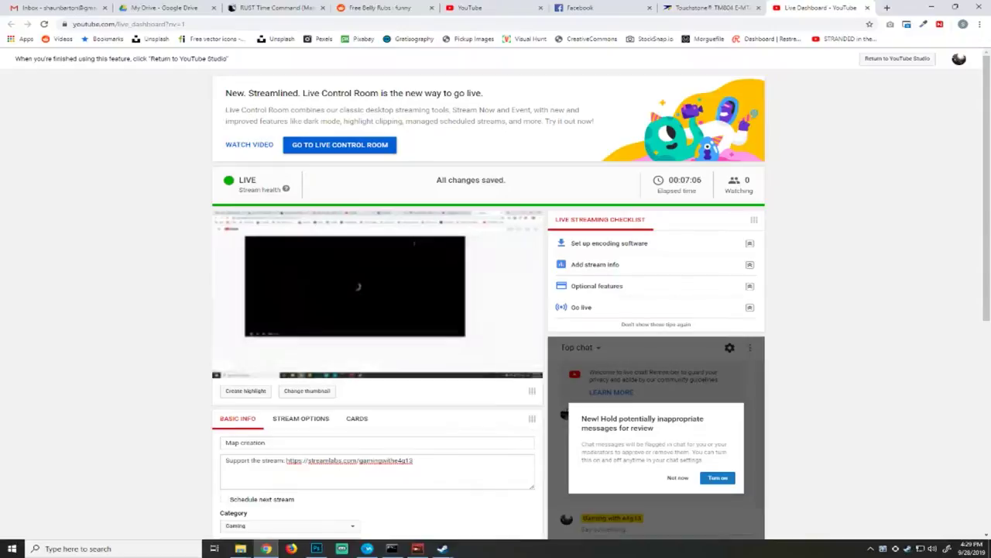
Switch to the map editor and examine the fenced cobblestone path and its lantern posts near the swamp.
left_click(932, 7)
left_click(797, 217)
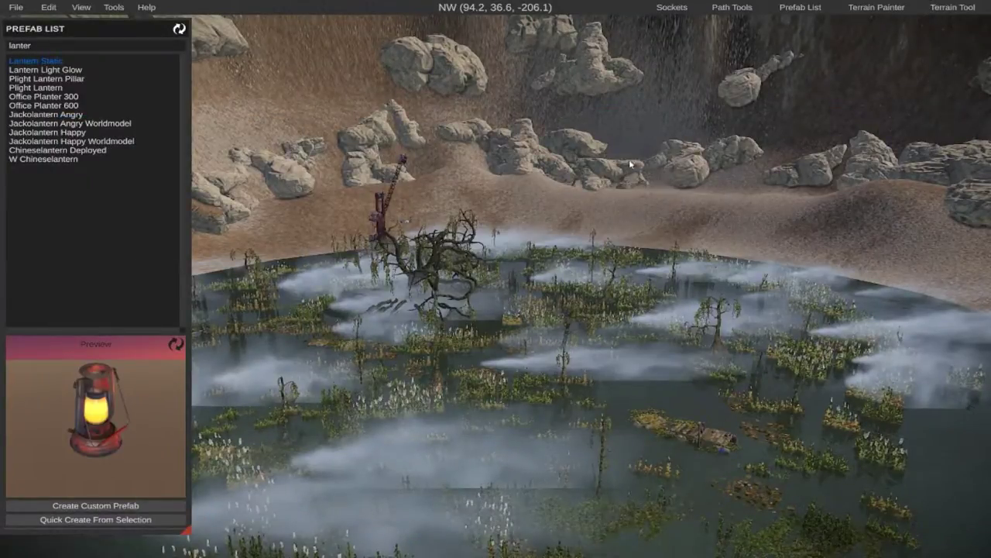
right_click_drag(629, 164, 186, 189)
key("w")
key("w")
key("w")
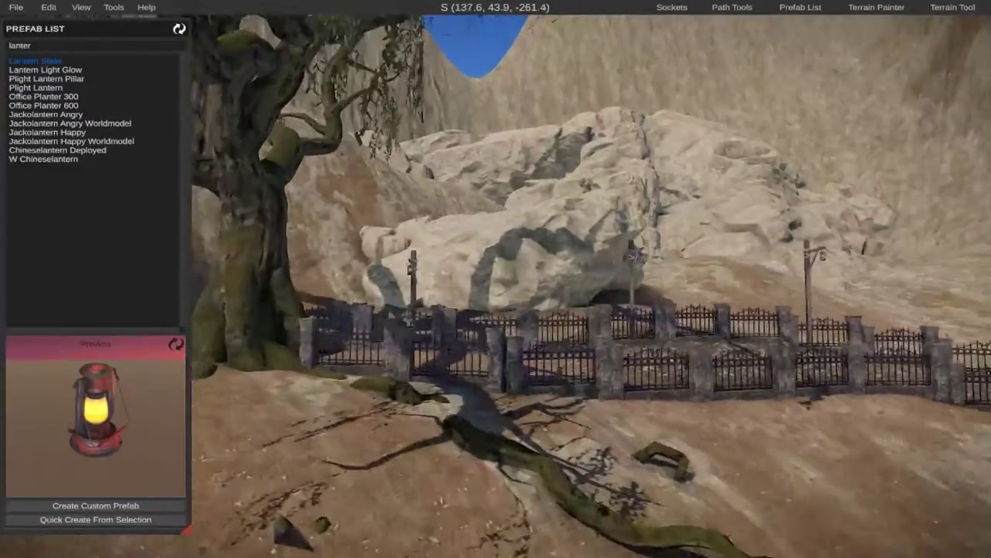
key("w")
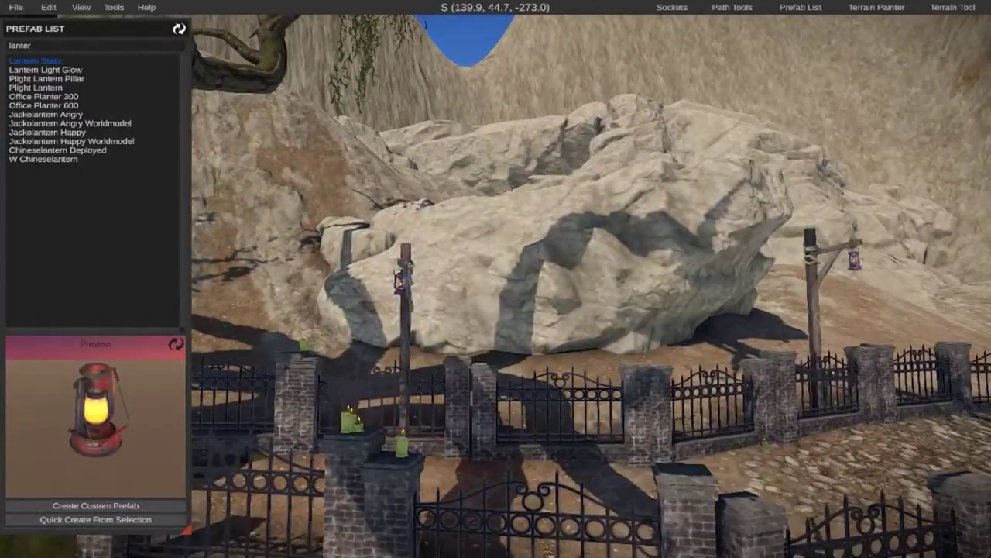
key("a")
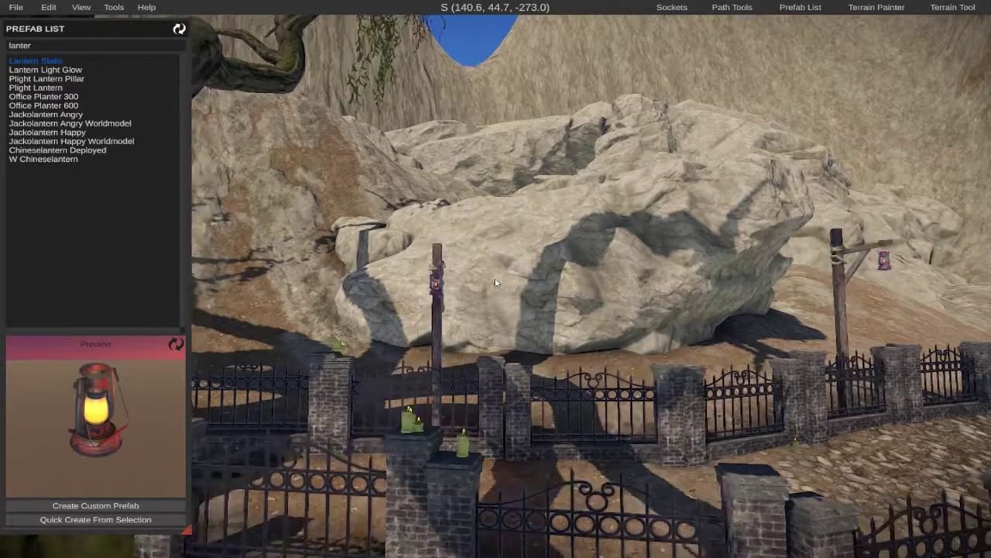
right_click_drag(653, 303, 866, 347)
key("w")
key("w")
key("s")
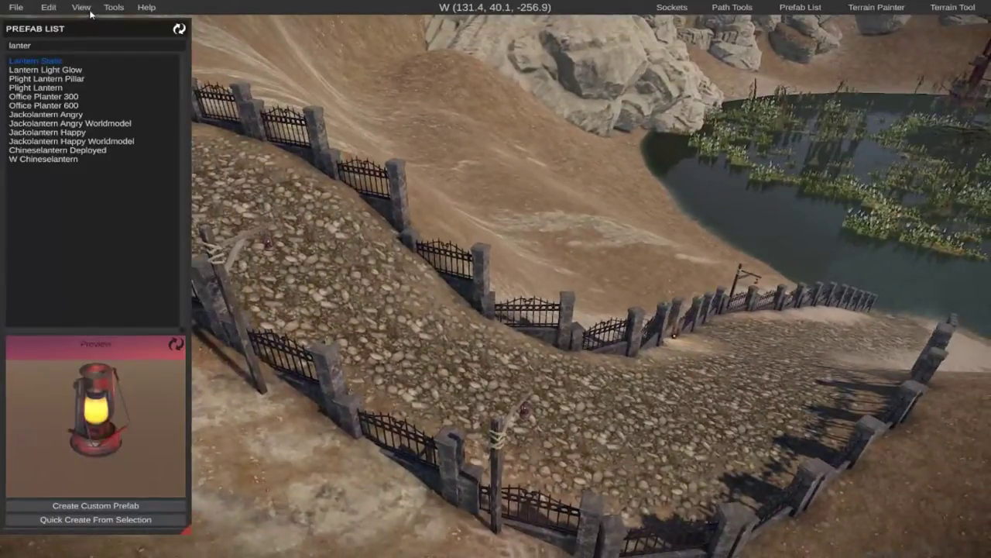
Set the hour in the map's time and weather settings to 5.
left_click(84, 7)
left_click(90, 111)
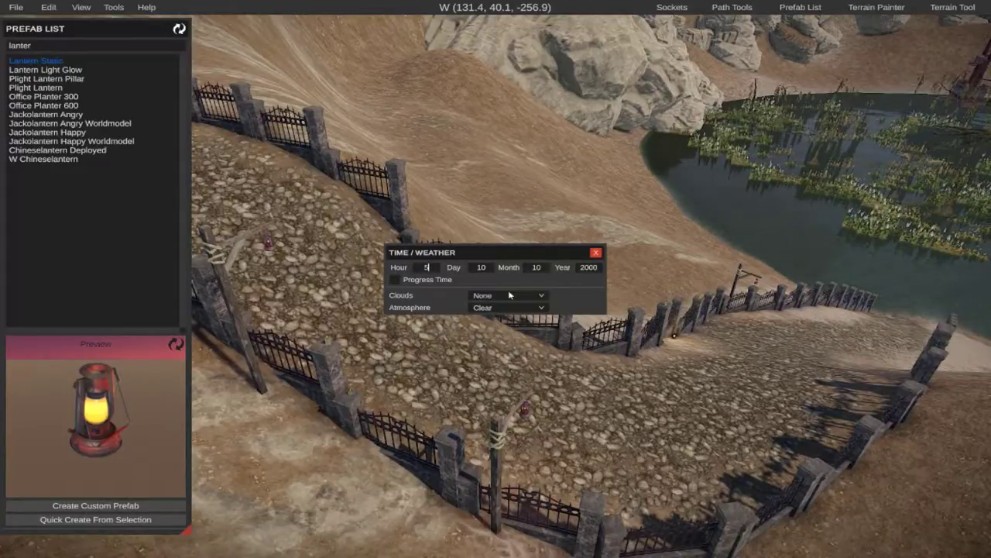
type("5")
key("Return")
Examine how the candles and lanterns light the fenced path and the swamp shore in the dark.
right_click_drag(701, 409, 577, 511)
key("w")
key("w")
key("d")
key("w")
key("s")
key("w")
key("w")
key("d")
key("w")
key("w")
key("w")
key("s")
key("w")
key("s")
key("w")
key("a")
key("w")
key("w")
key("d")
key("w")
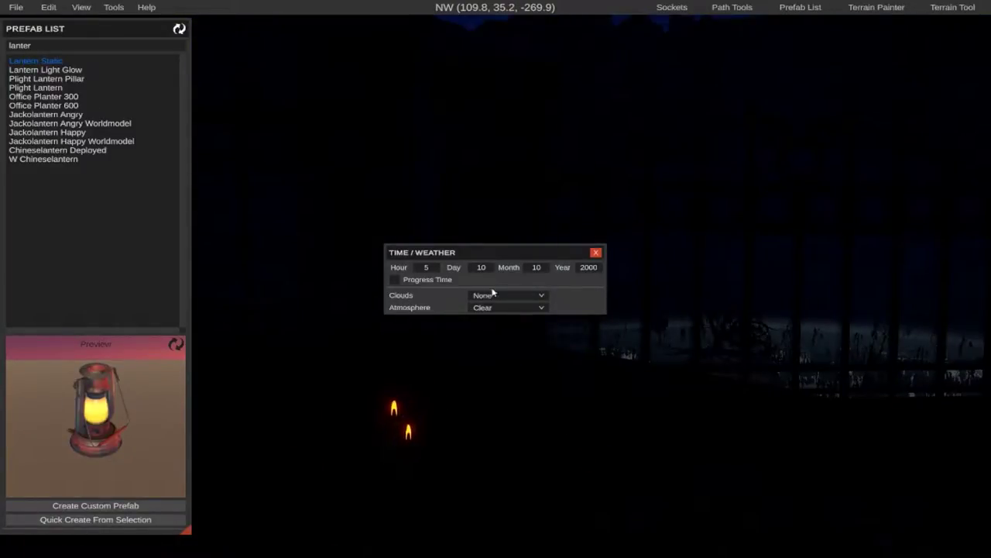
left_click(410, 440)
left_click(669, 452)
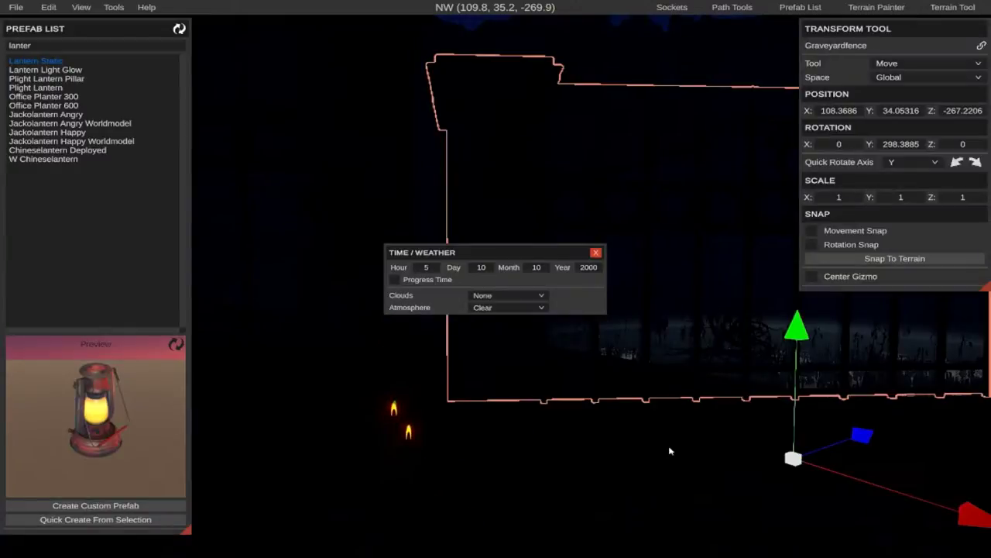
left_click(309, 181)
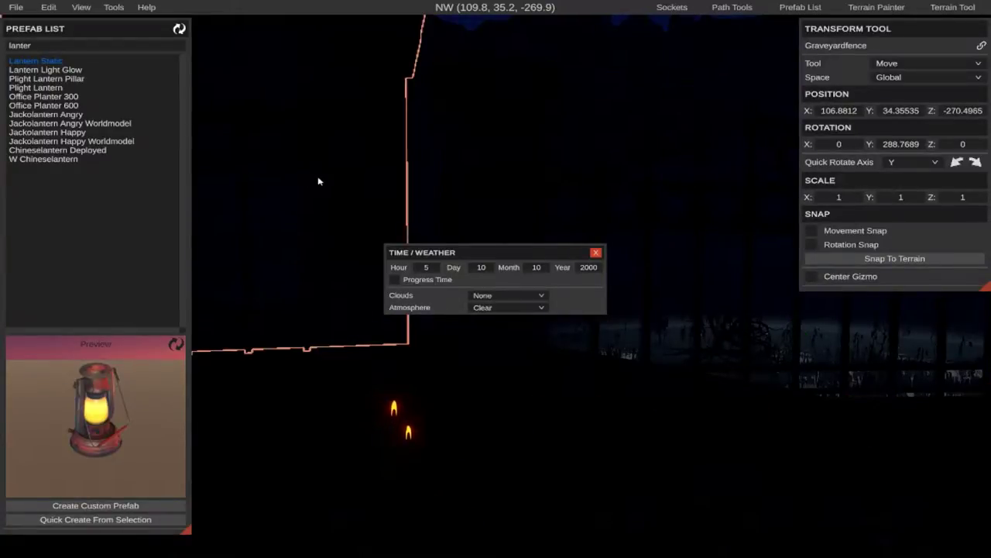
key("s")
key("s")
right_click_drag(473, 384, 285, 409)
key("d")
key("d")
key("w")
key("w")
key("a")
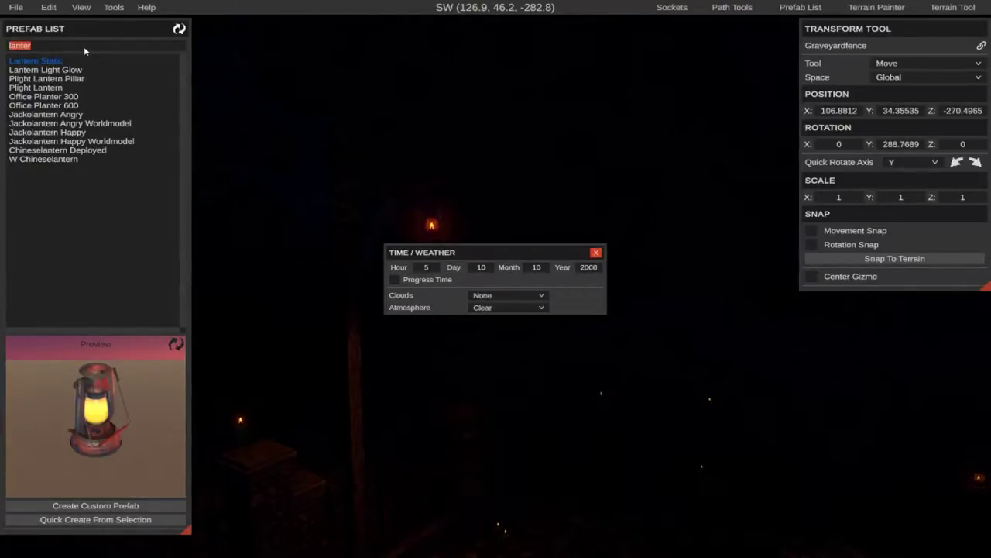
Search the prefabs for "campfire" and place a Campfire on the cobblestone path between the fences near the lantern post.
type("campfire")
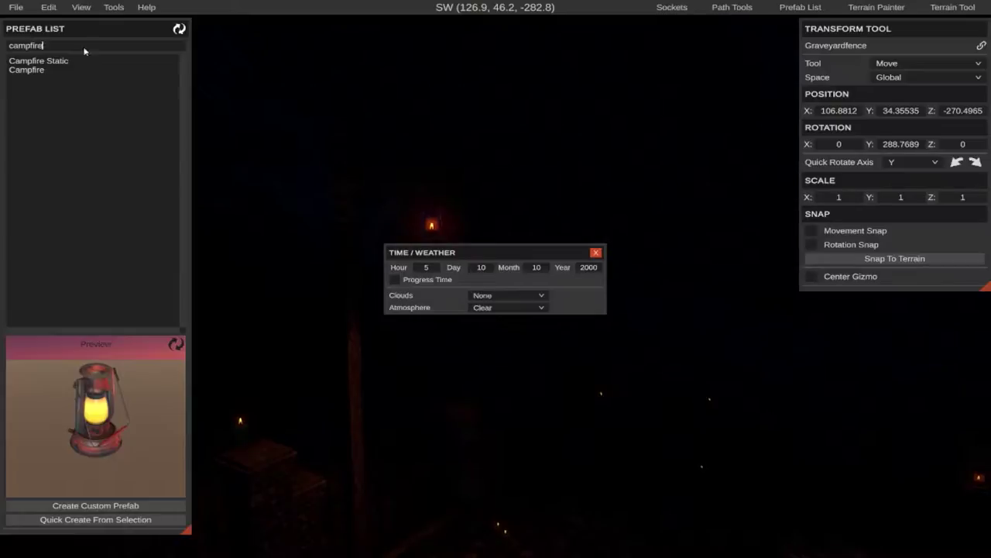
left_click_drag(30, 70, 714, 477)
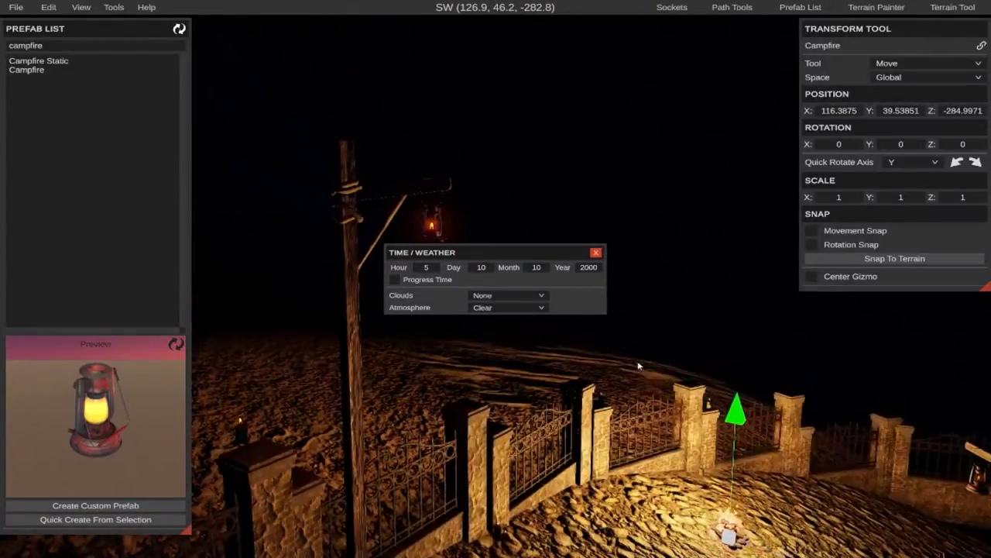
Examine the campfire's light on the cobblestones, fences and lantern post from several angles.
right_click_drag(639, 365, 709, 457)
key("s")
key("a")
key("w")
key("s")
right_click_drag(533, 285, 495, 287)
key("w")
key("w")
key("w")
key("a")
key("d")
key("w")
key("d")
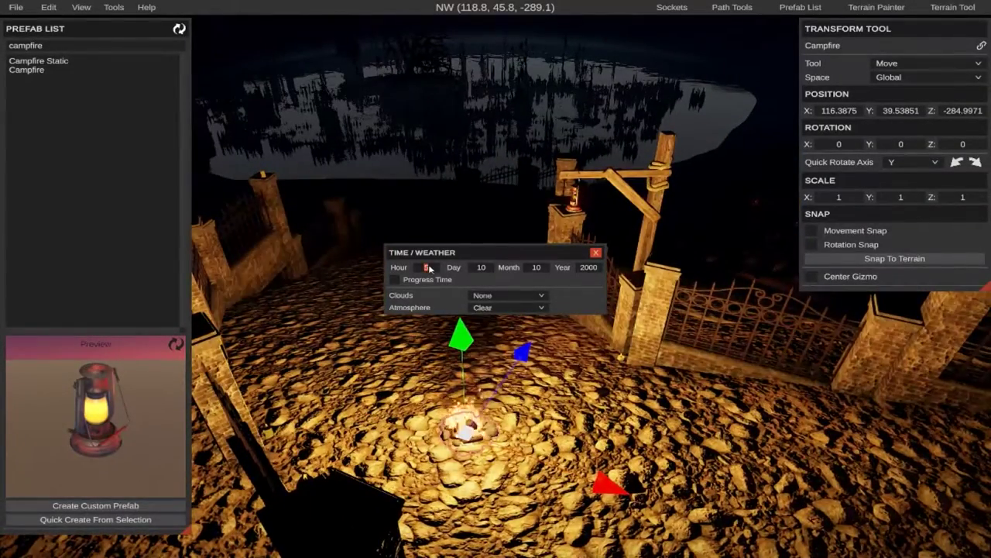
Set the hour to 12 and delete the campfire from the path.
key("Return")
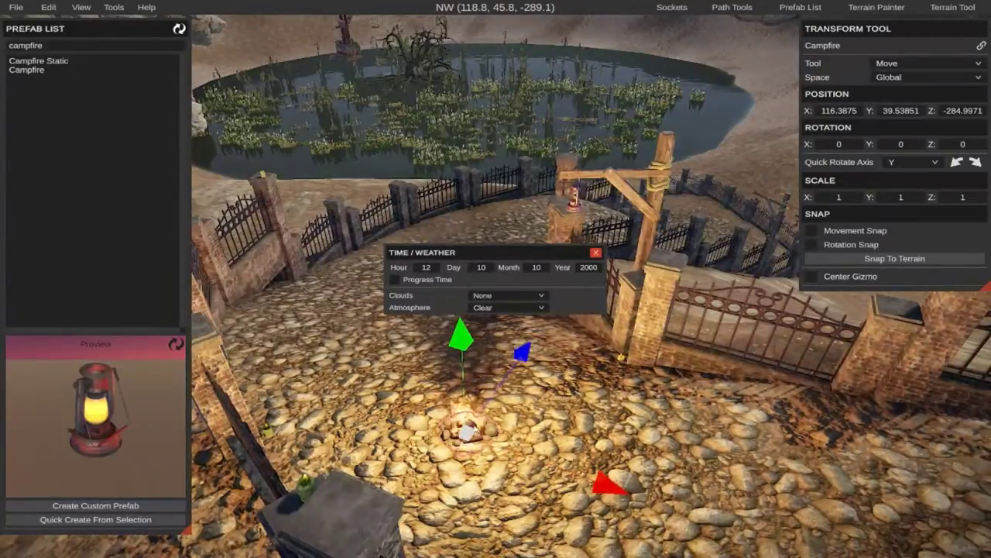
key("Delete")
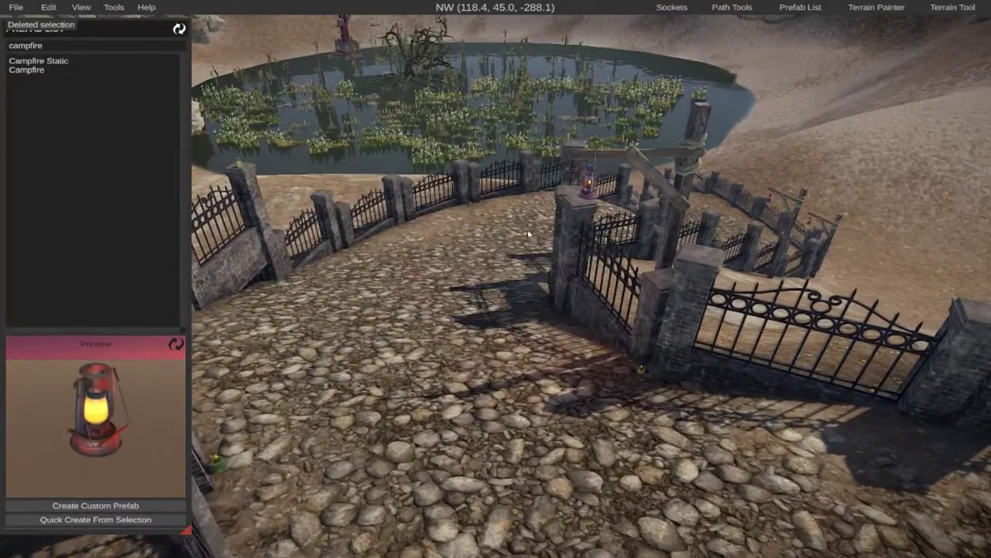
Examine the foggy swamp with its dead trees, and the large mossy tree at the upper end of the path.
right_click_drag(529, 234, 515, 140)
key("w")
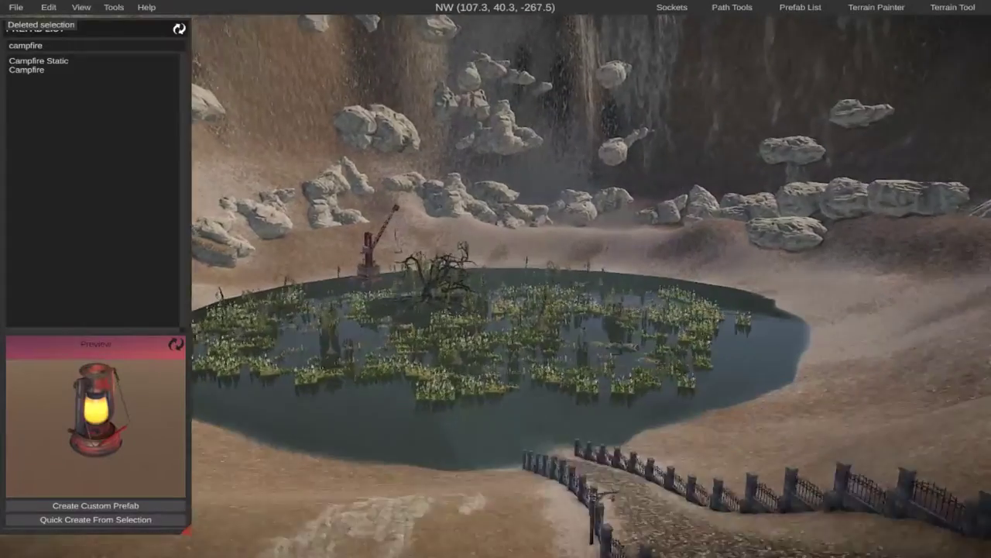
key("w")
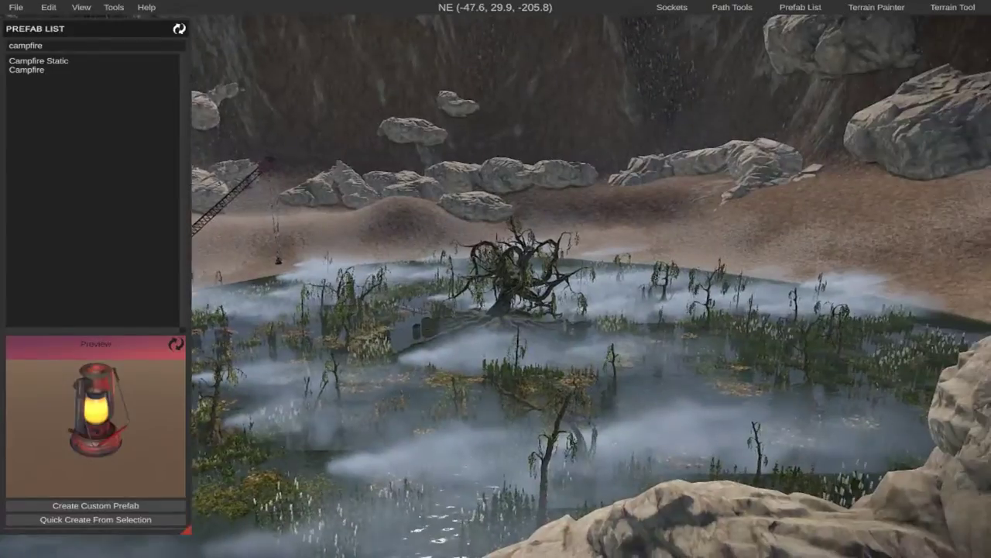
key("w")
key("w")
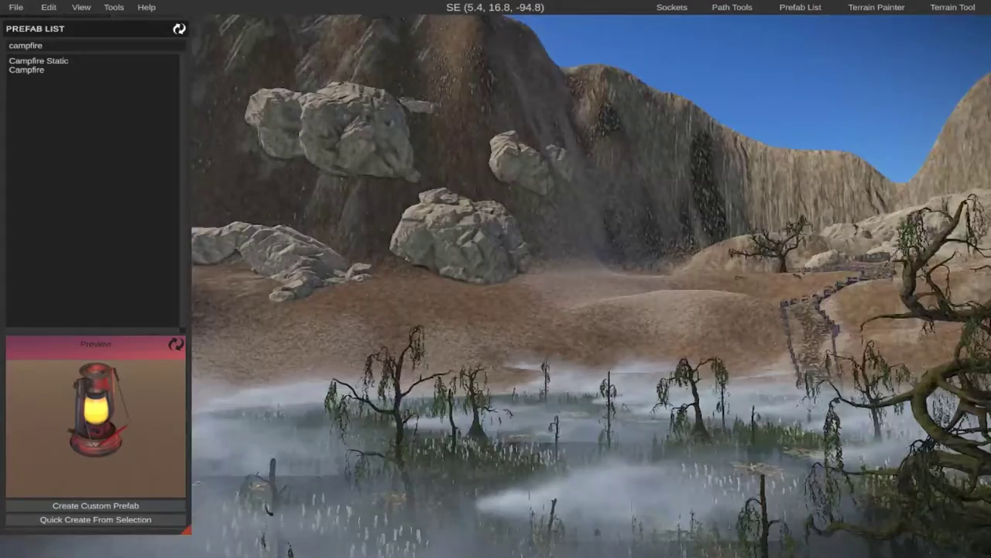
key("w")
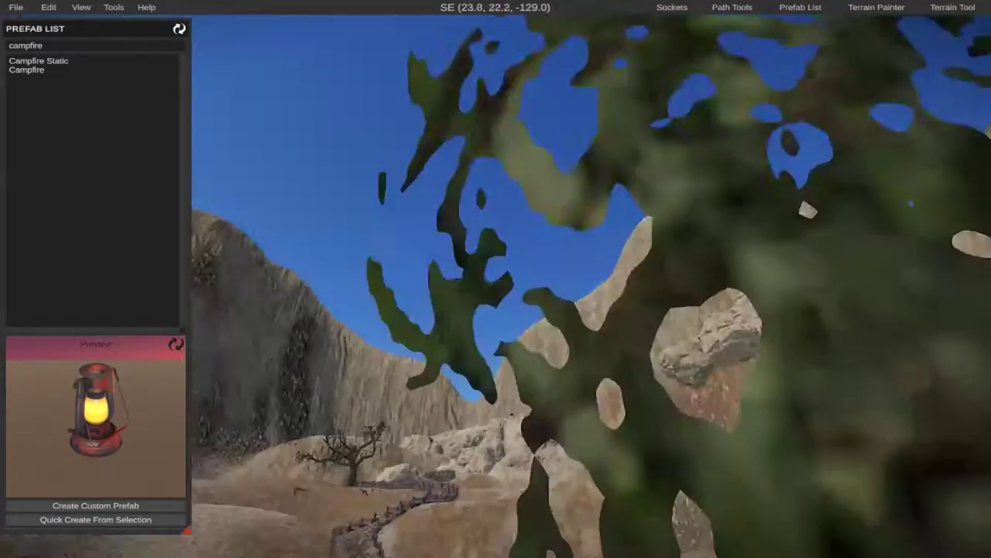
key("w")
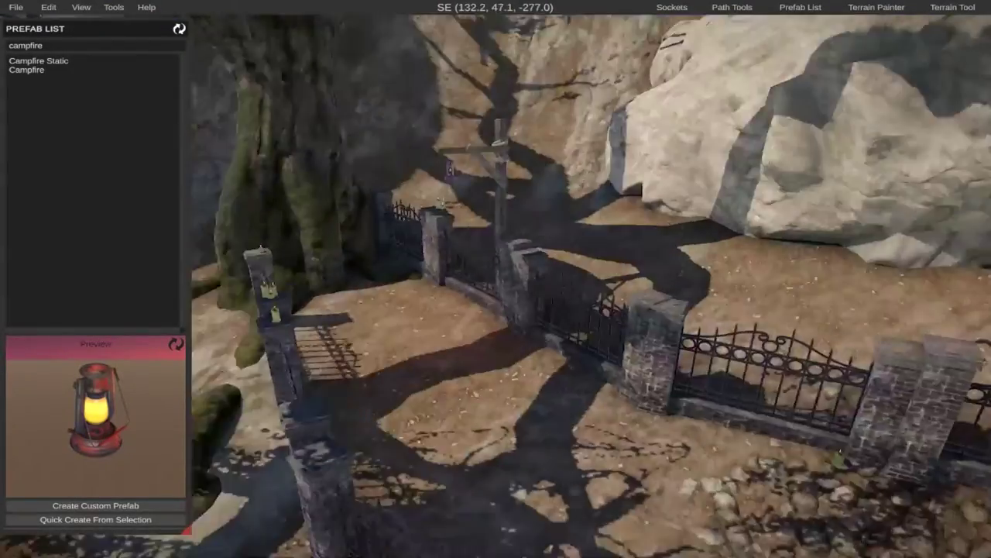
key("w")
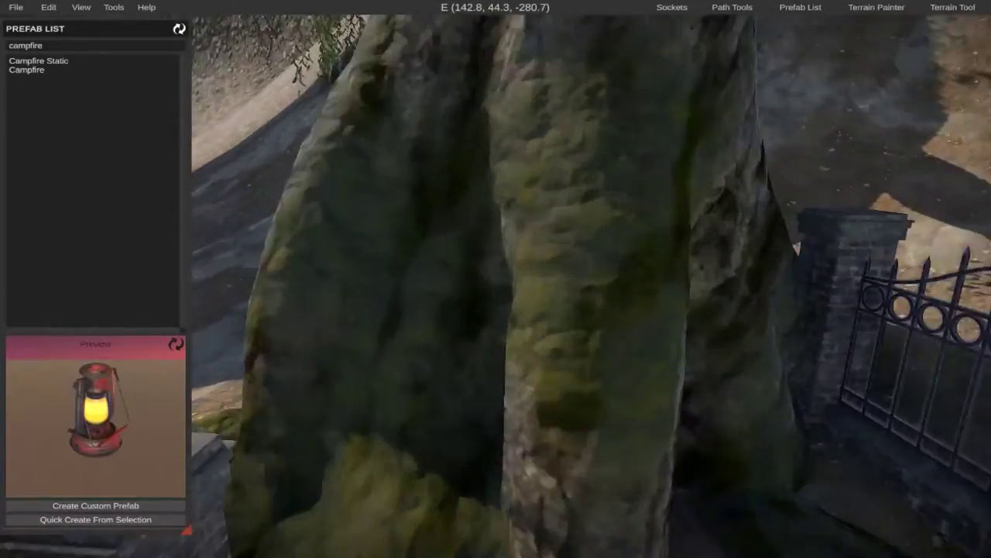
Inspect the barren plateau above the swamp basin and its rock formations from several viewpoints.
key("w")
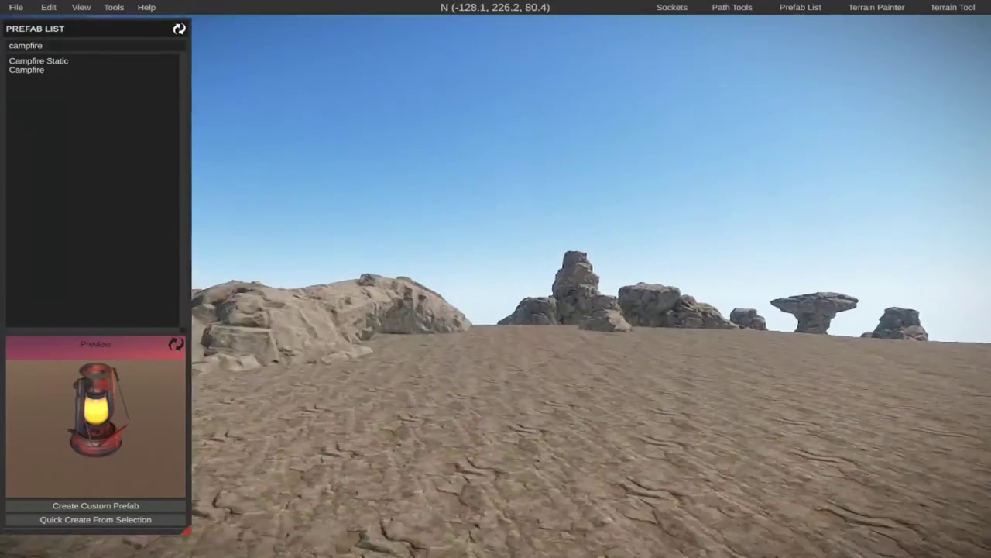
key("s")
key("w")
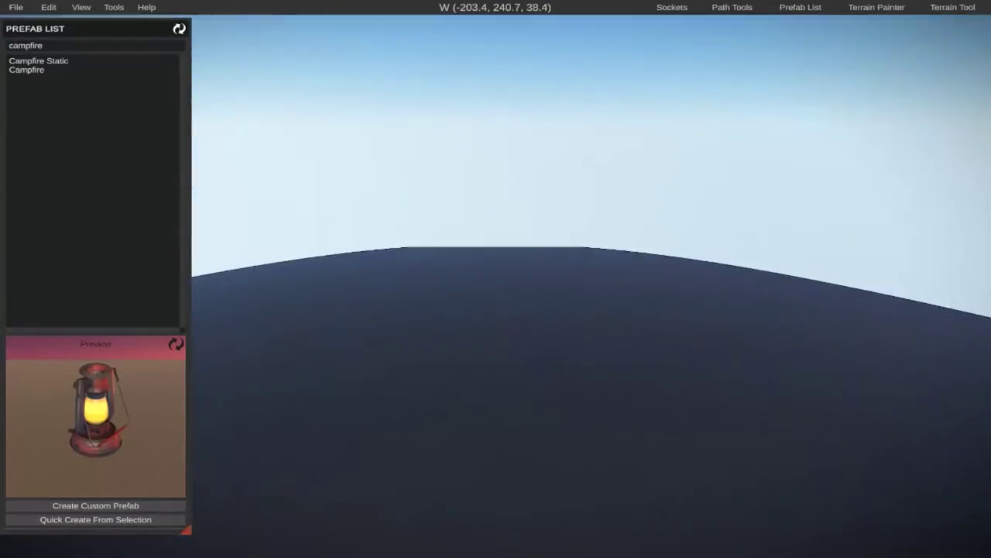
key("w")
key("s")
key("w")
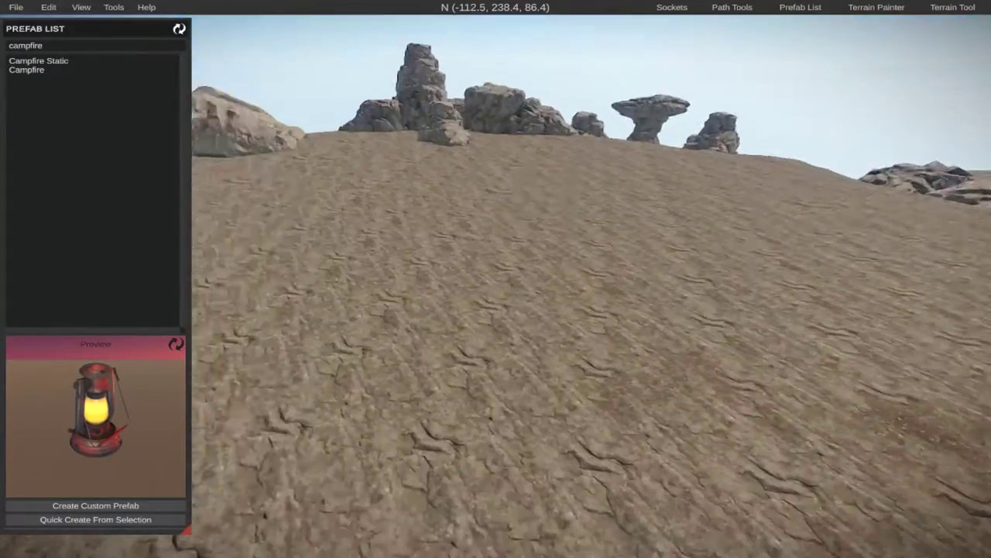
key("s")
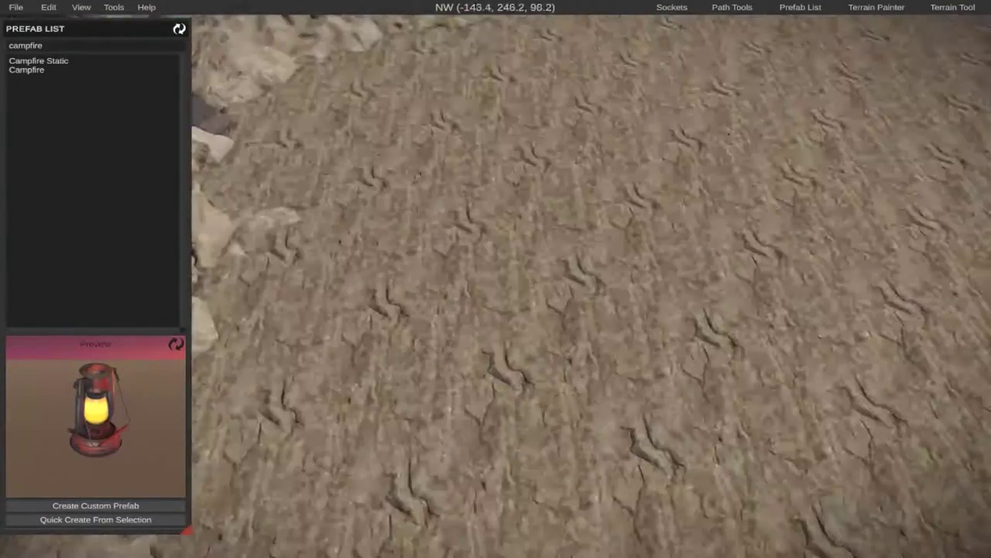
key("w")
key("w")
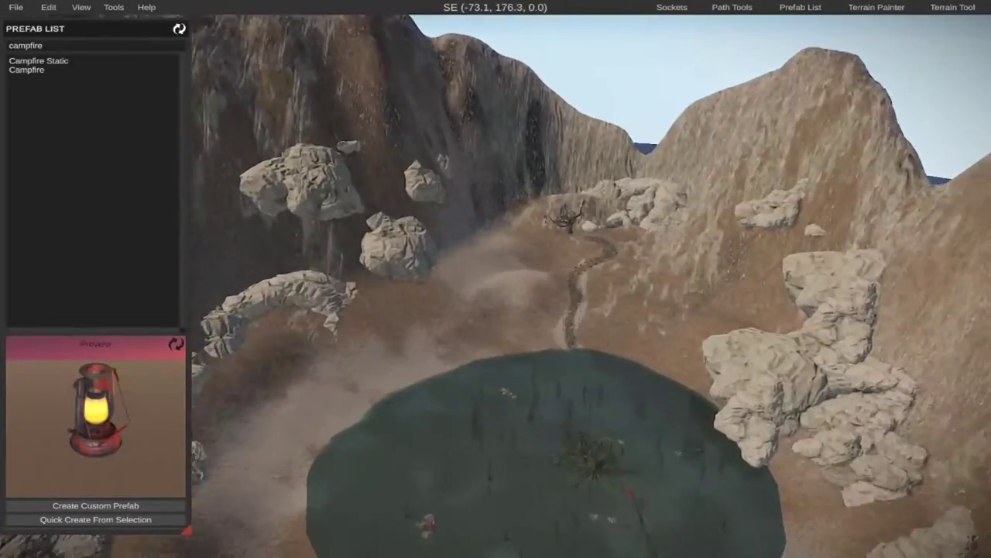
key("w")
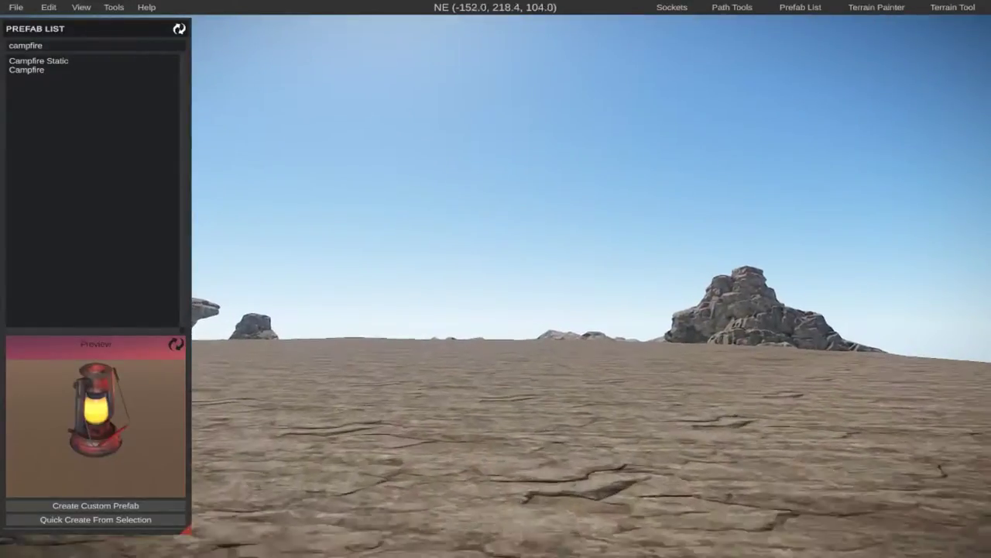
key("w")
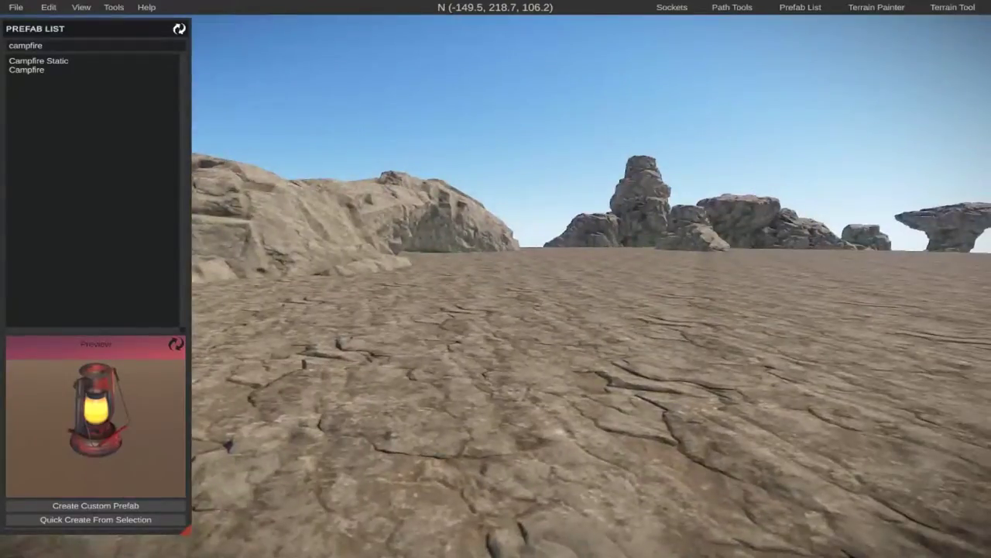
right_click_drag(589, 287, 744, 155)
right_click_drag(588, 287, 821, 259)
key("a")
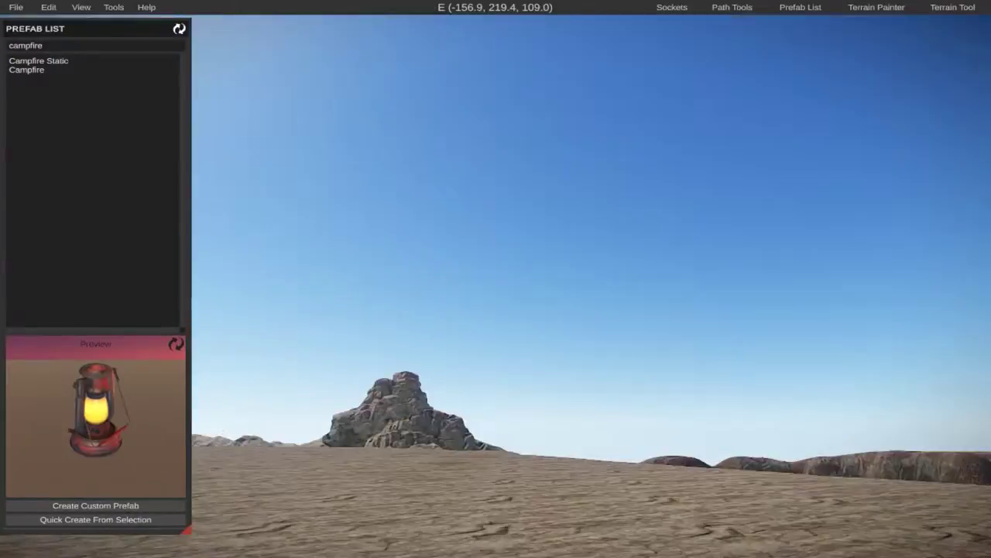
key("w")
right_click_drag(589, 286, 495, 333)
key("a")
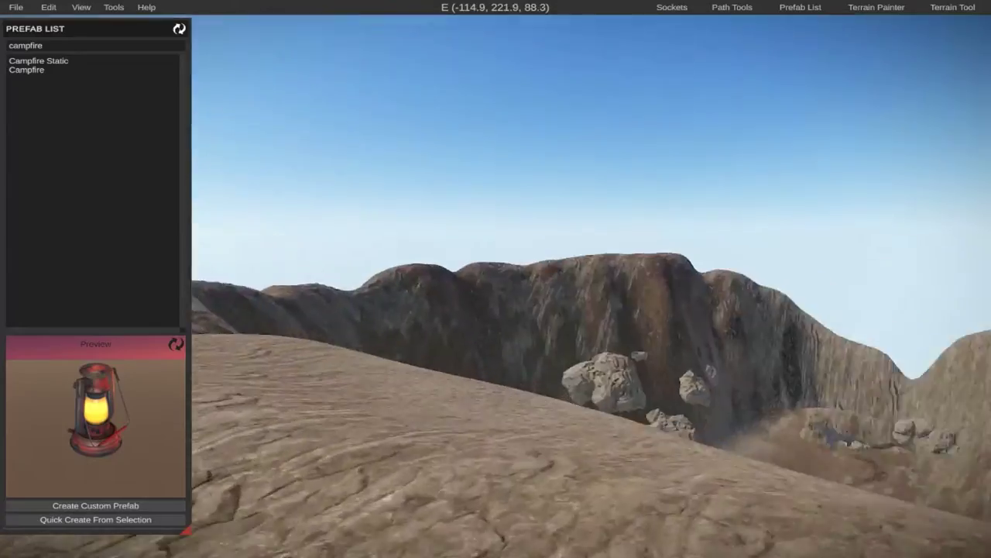
key("w")
right_click_drag(588, 287, 759, 354)
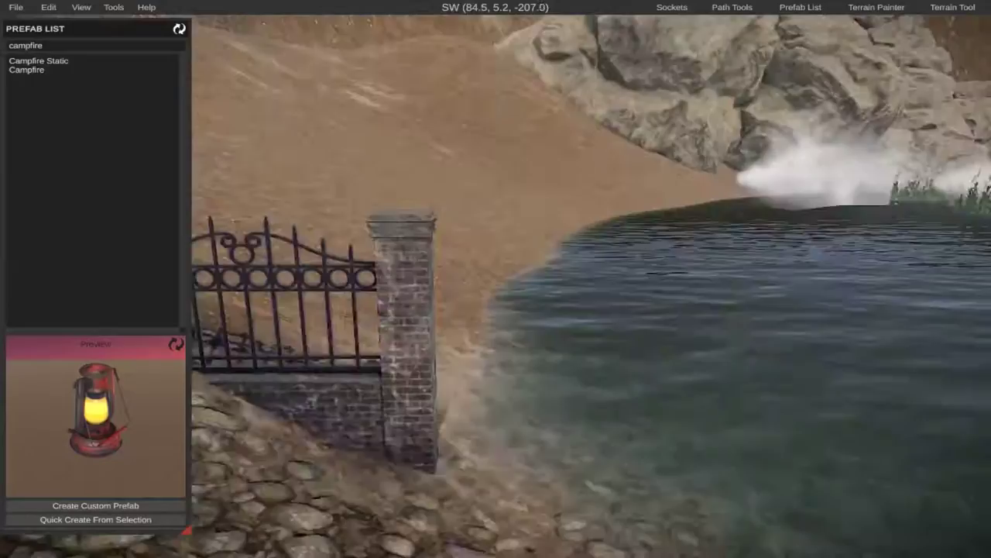
Inspect the large mossy tree, the candle-topped pillars and the bare hillside beside the fenced path.
key("w")
right_click_drag(495, 278, 348, 248)
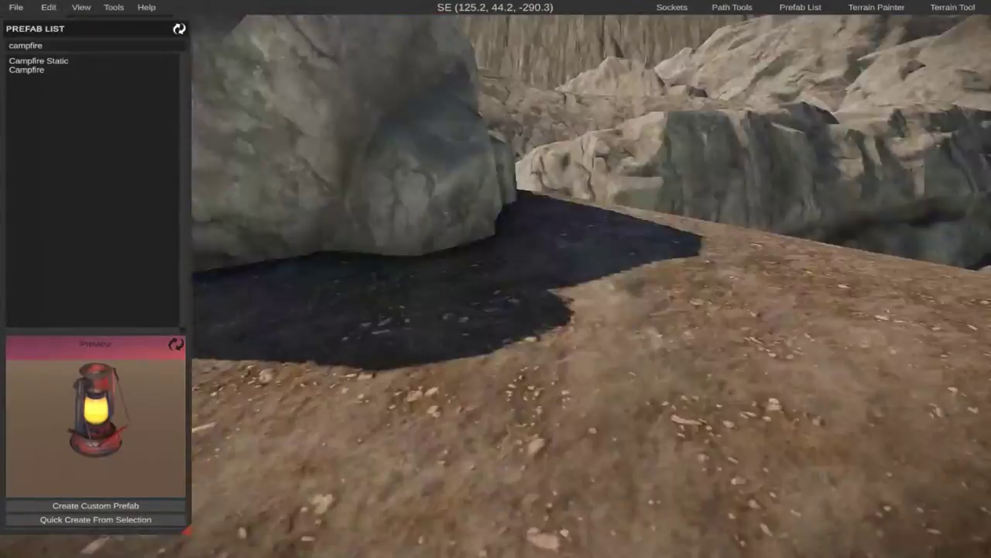
key("w")
right_click_drag(495, 279, 395, 267)
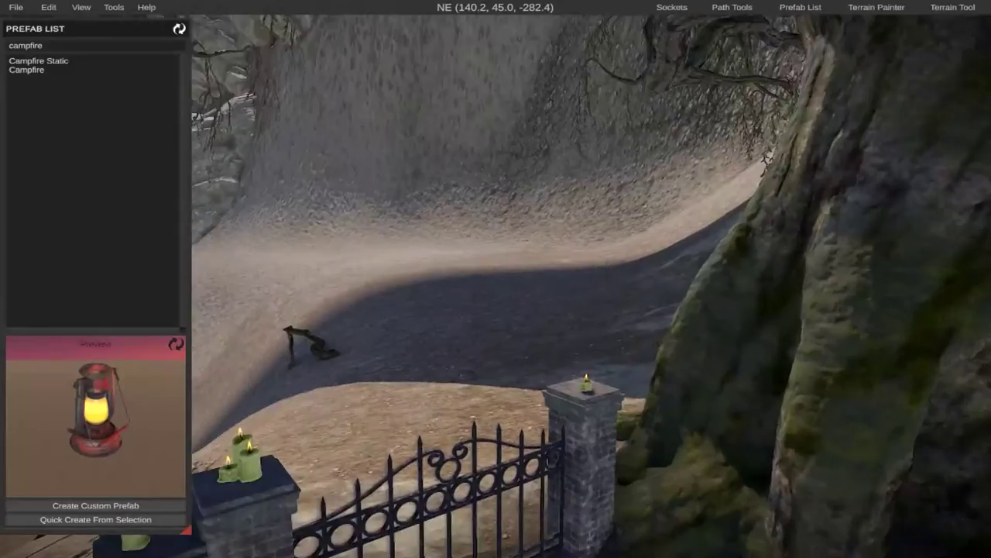
right_click_drag(495, 279, 395, 286)
key("w")
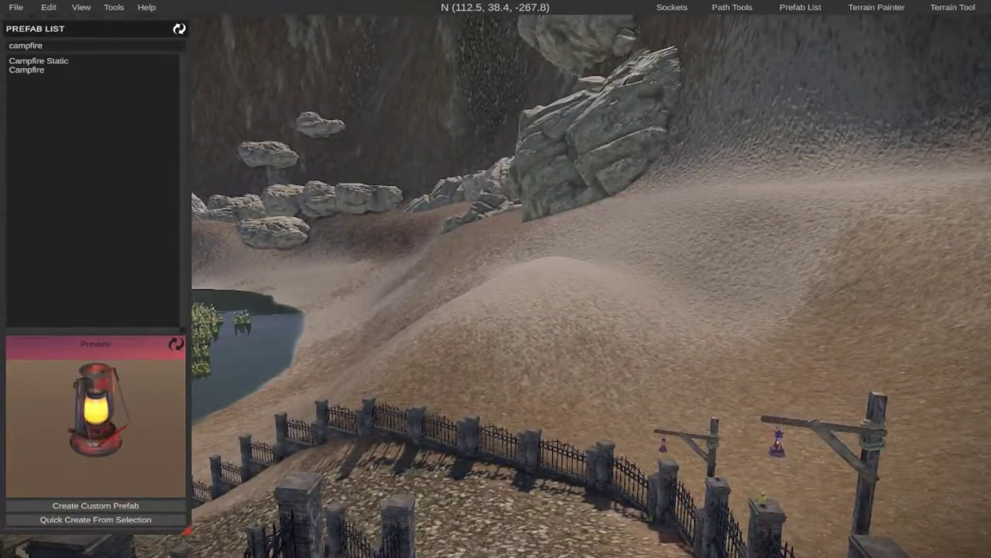
right_click_drag(496, 279, 573, 248)
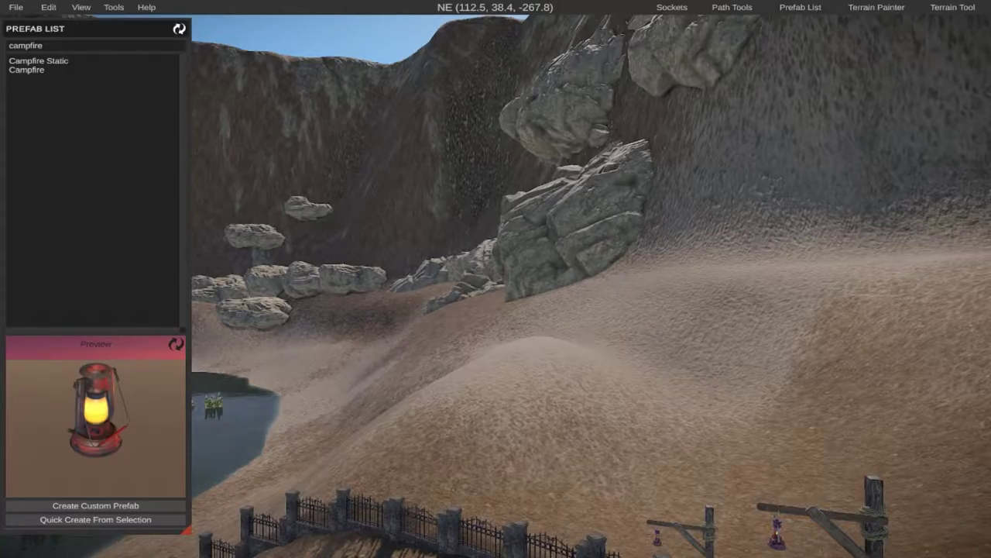
right_click_drag(495, 278, 302, 325)
Review the fenced cobblestone path along its length, down to where it meets the swamp's shoreline.
key("w")
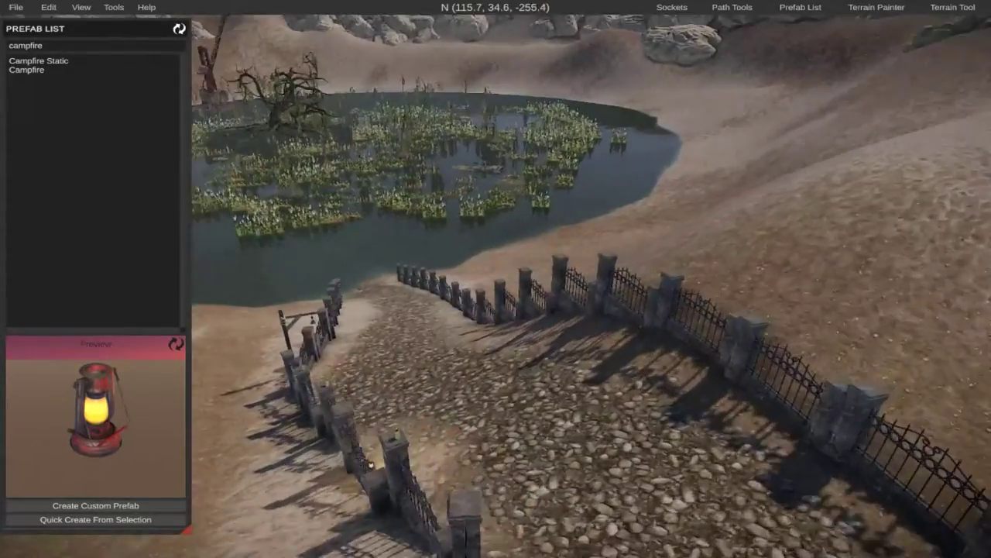
key("w")
right_click_drag(495, 279, 806, 286)
key("w")
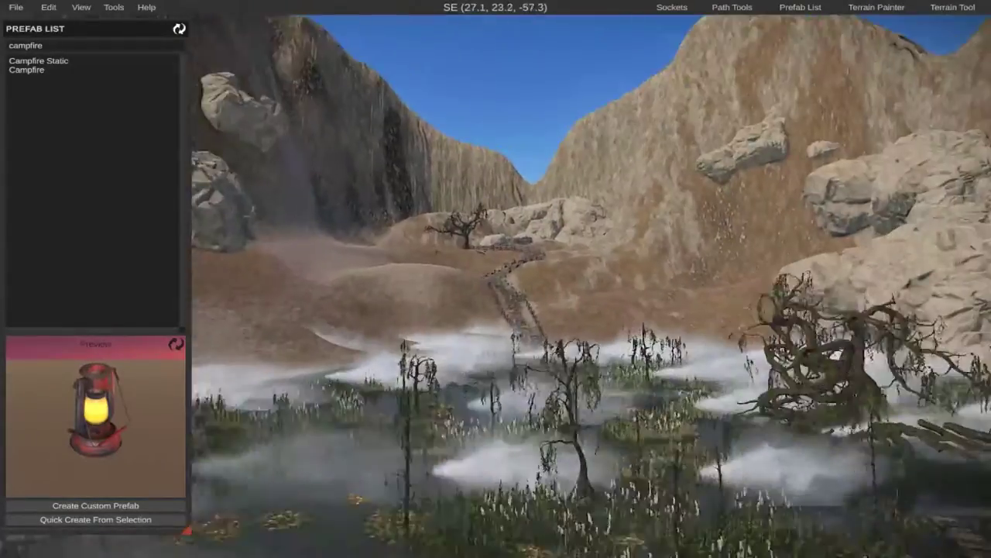
key("w")
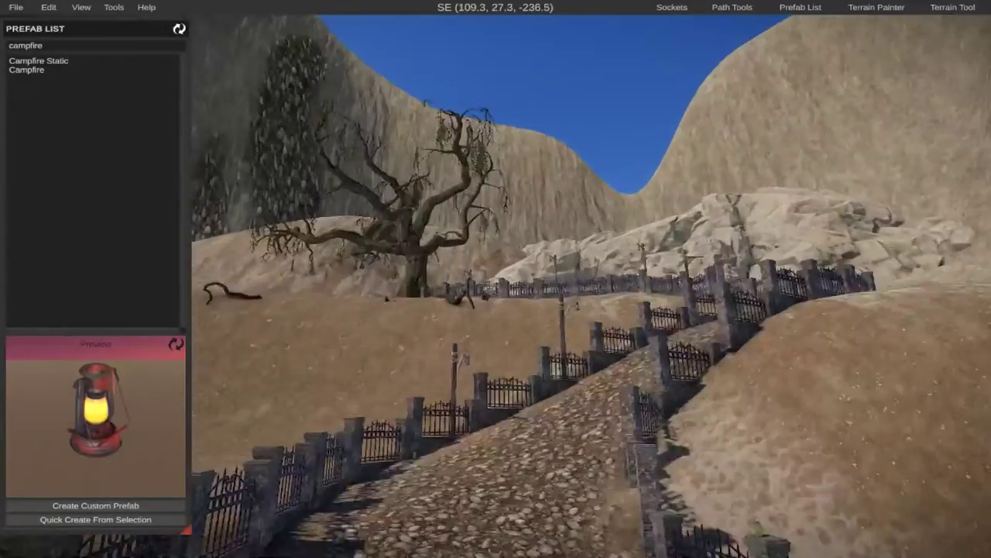
key("w")
right_click_drag(495, 279, 639, 341)
key("a")
key("w")
key("w")
key("w")
key("w")
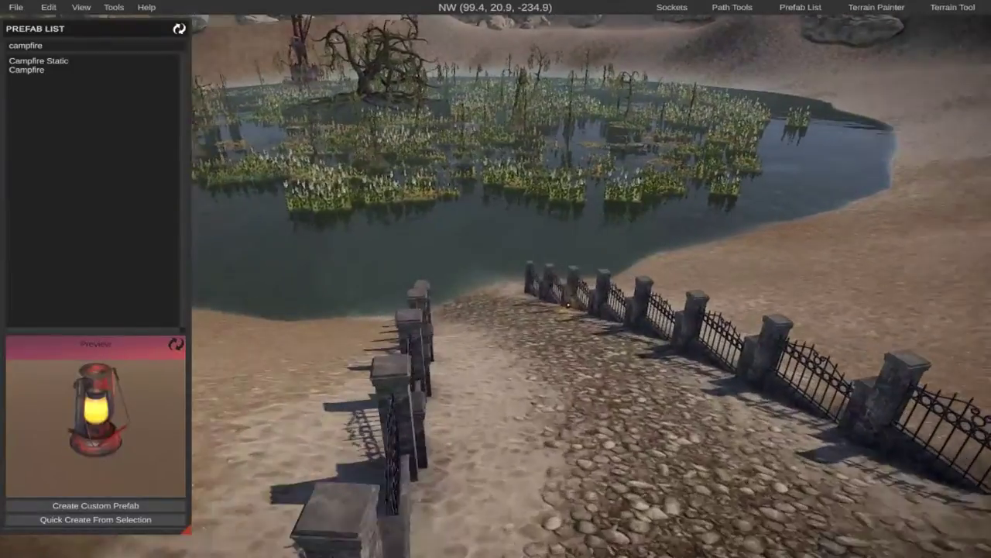
key("w")
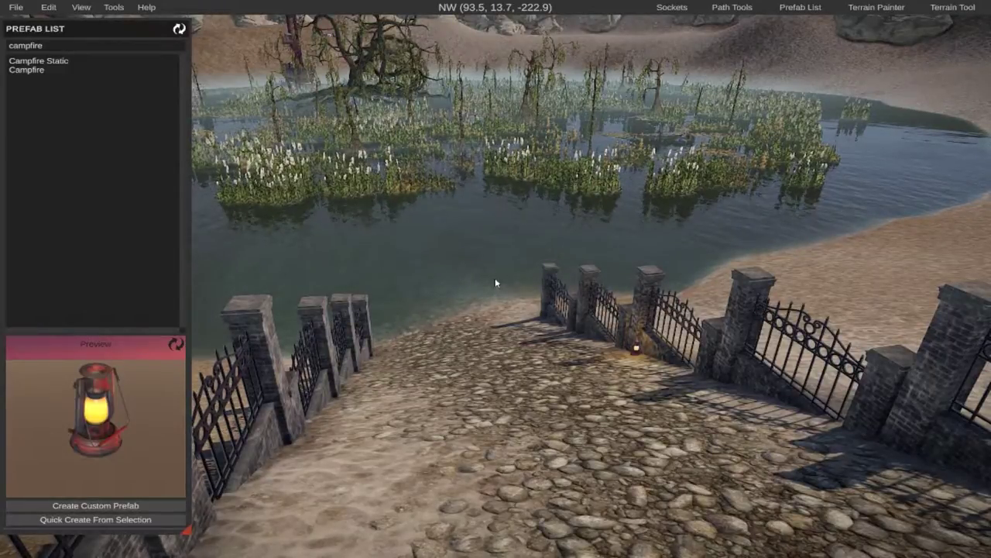
Review the fenced cobblestone path and its view over the swamp from further up the slope.
right_click_drag(501, 304, 502, 329)
key("w")
key("w")
key("s")
key("d")
key("w")
key("w")
key("w")
key("w")
key("w")
key("w")
key("w")
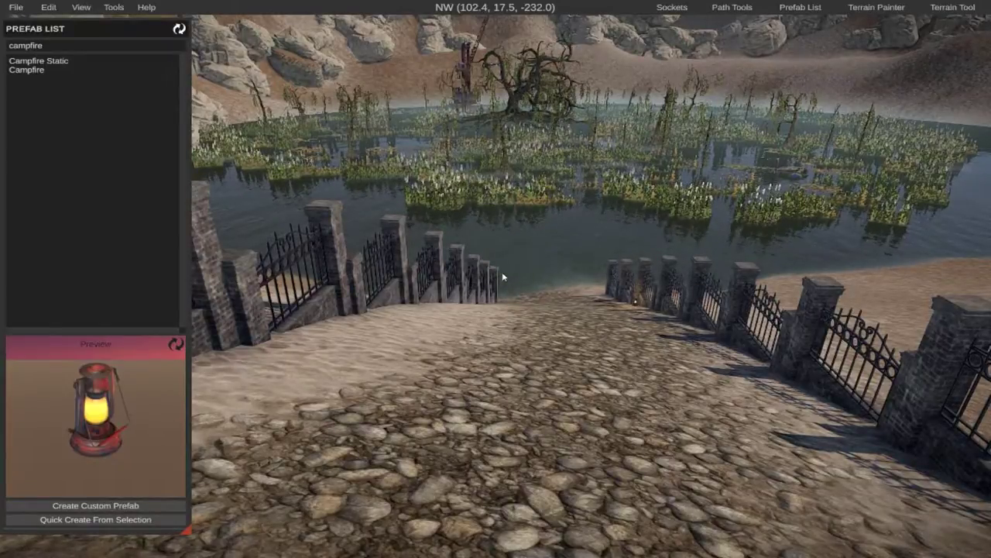
key("w")
Remove the Swamp A prefab to view the bare basin, and undo the deletion.
right_click_drag(502, 277, 454, 261)
left_click(451, 264)
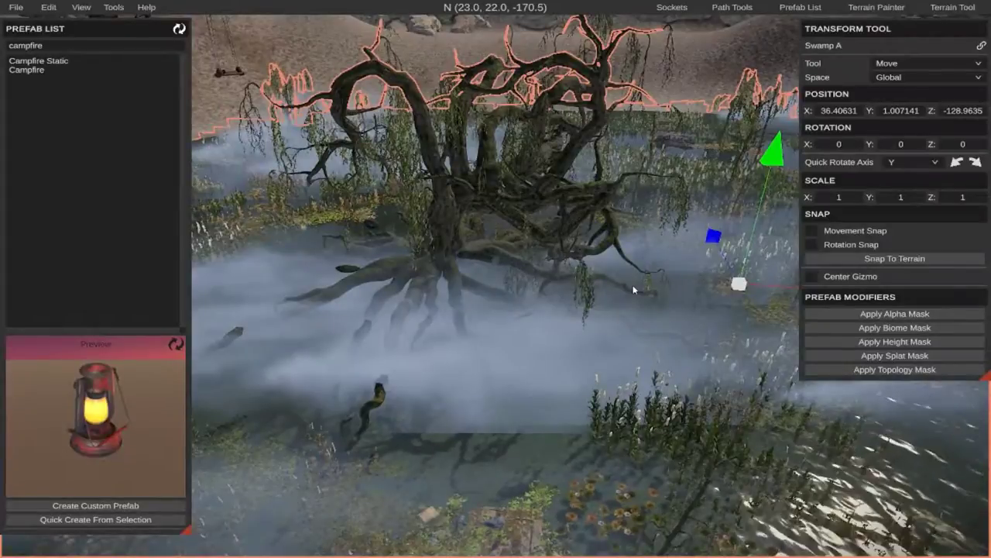
key("Delete")
right_click_drag(620, 294, 602, 264)
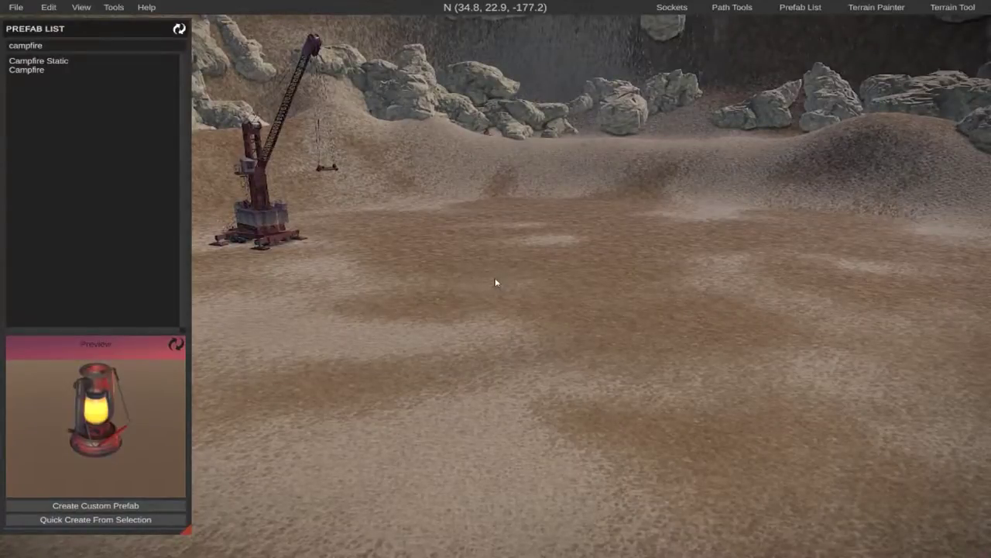
key("ctrl+z")
Inspect the swamp's dead trees, reeds and open water beside the large twisted tree.
key("d")
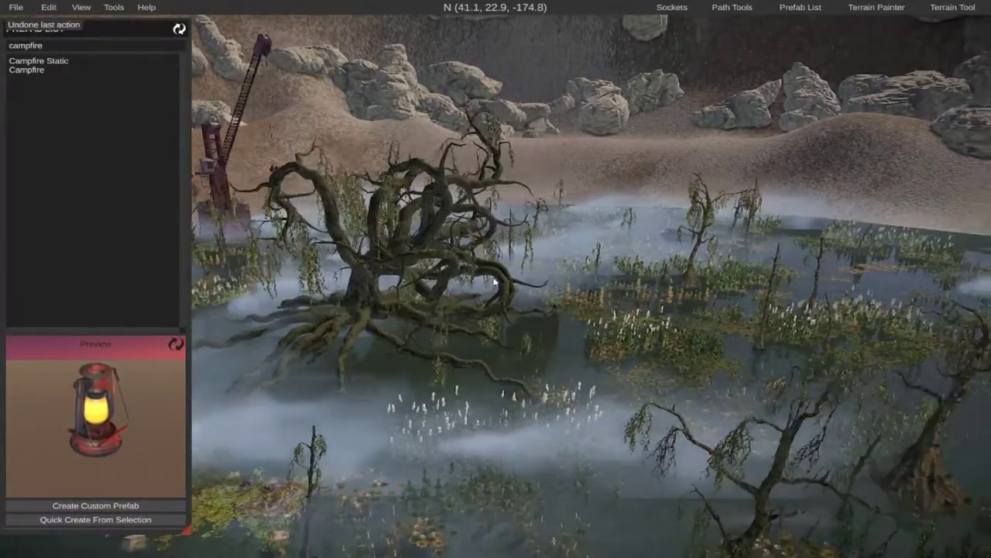
key("d")
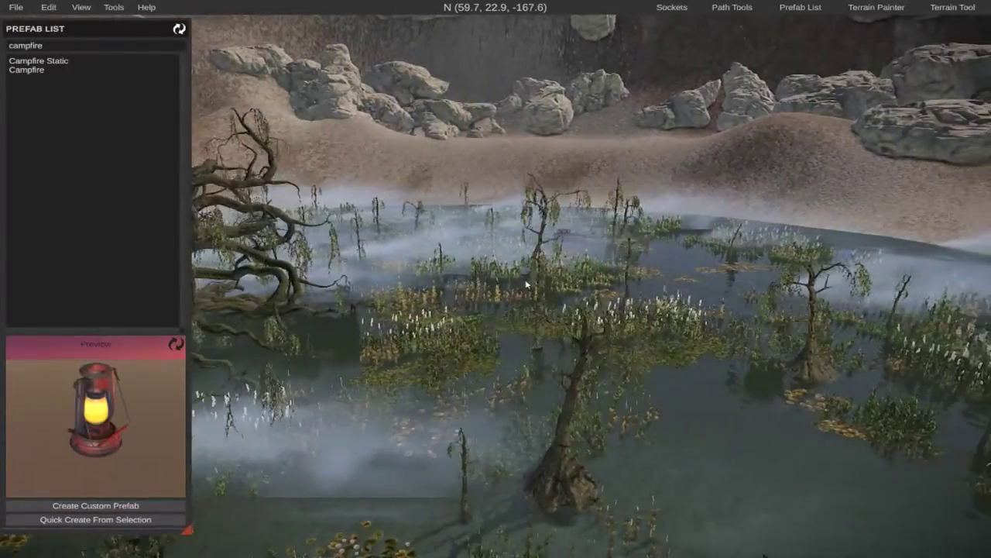
key("d")
right_click_drag(651, 240, 419, 225)
key("w")
right_click_drag(497, 283, 247, 310)
key("a")
Survey the whole swamp and its fog from a distance, against the surrounding rocks and crane.
key("a")
right_click_drag(310, 279, 519, 271)
key("s")
key("s")
key("a")
key("a")
key("w")
key("a")
key("d")
right_click_drag(573, 322, 701, 329)
key("w")
right_click_drag(496, 310, 534, 308)
key("a")
key("s")
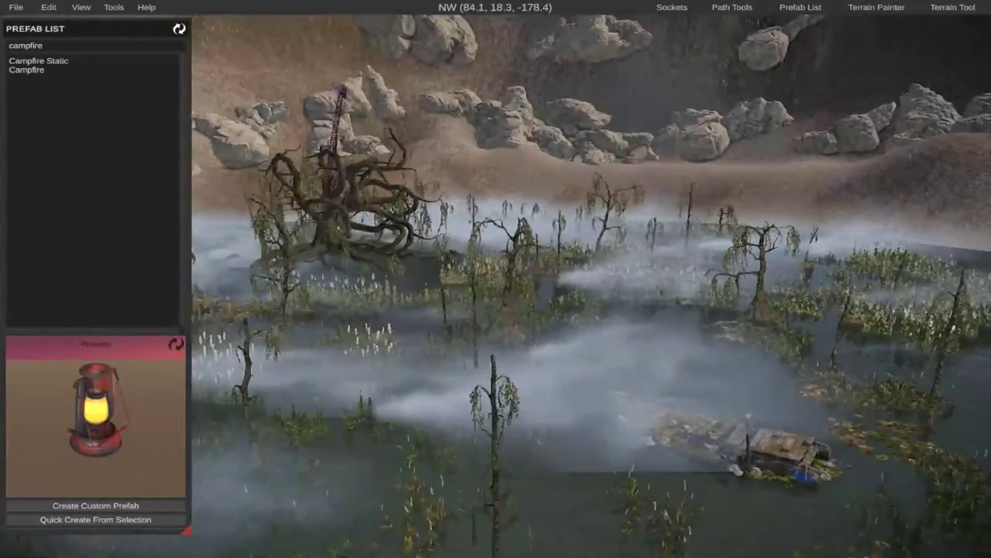
key("s")
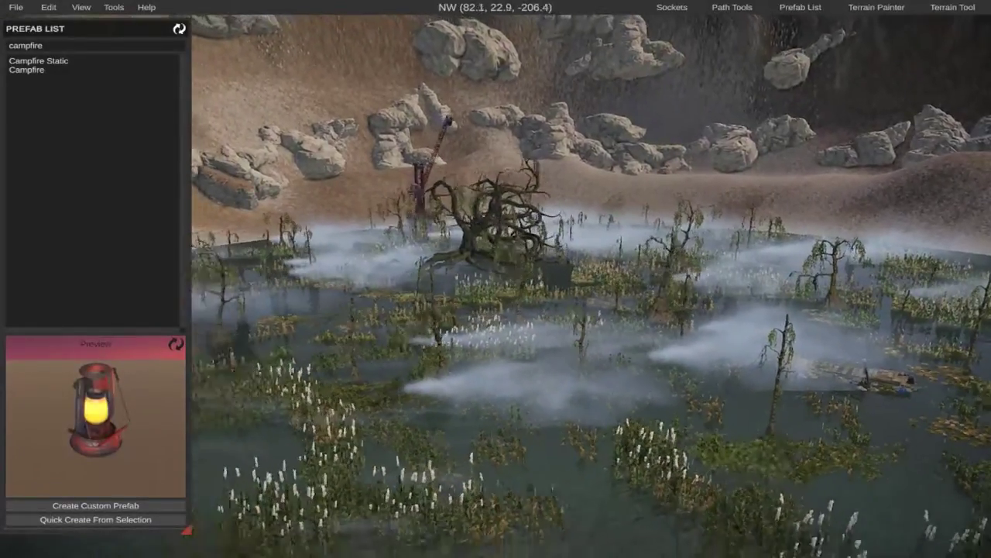
Move the Swamp A prefab horizontally towards the path, to about X 58.46 and Z -151.16.
right_click_drag(589, 294, 334, 342)
key("d")
right_click_drag(465, 309, 650, 286)
left_click(651, 286)
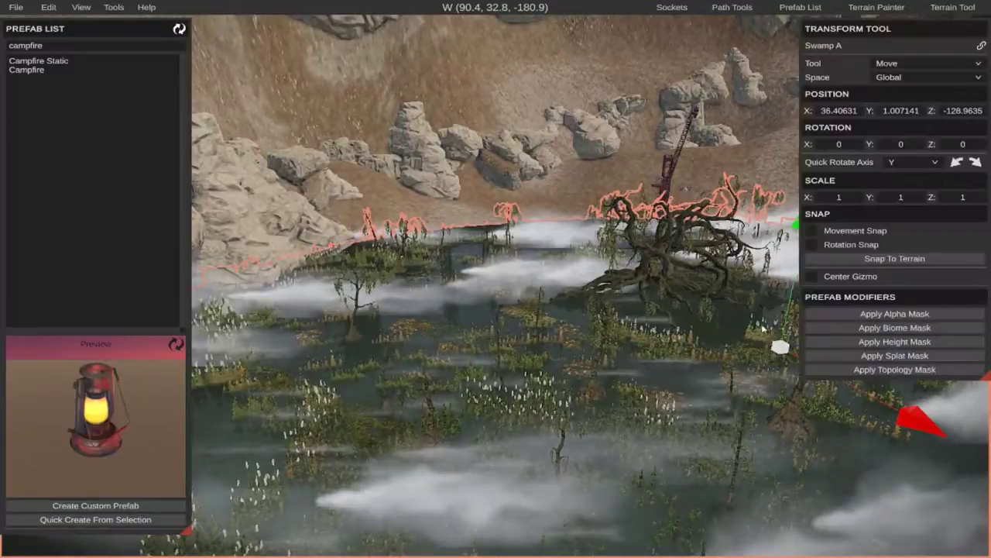
key("d")
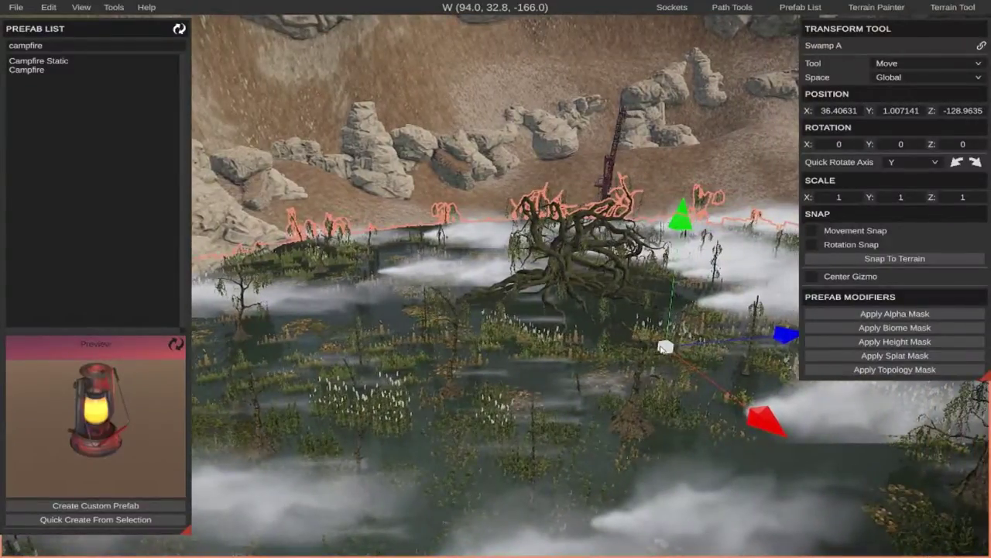
left_click_drag(662, 349, 564, 474)
key("d")
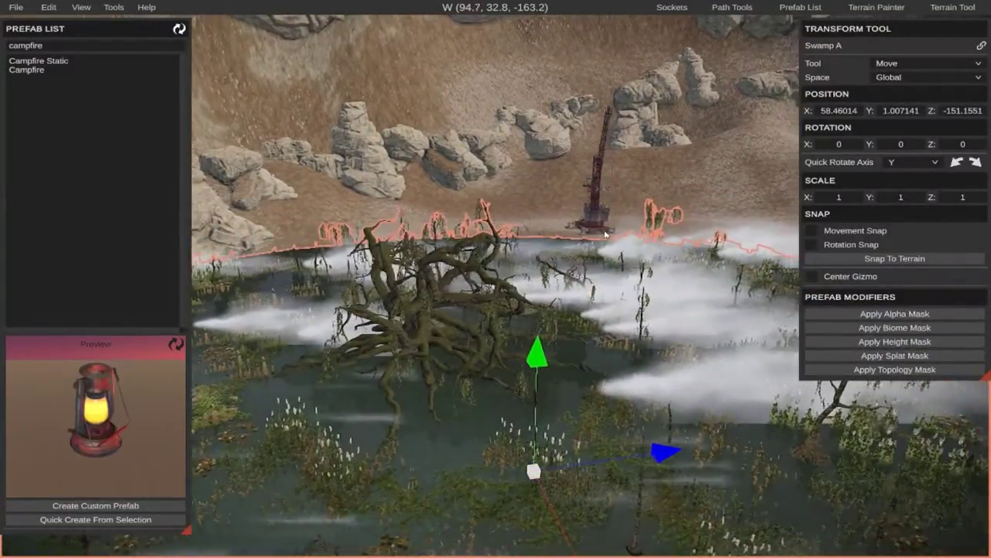
key("d")
Check the moved swamp against the fence and shoreline, and look through the fog up to the large tree.
left_click(661, 194)
key("s")
right_click_drag(661, 194, 418, 195)
key("w")
key("w")
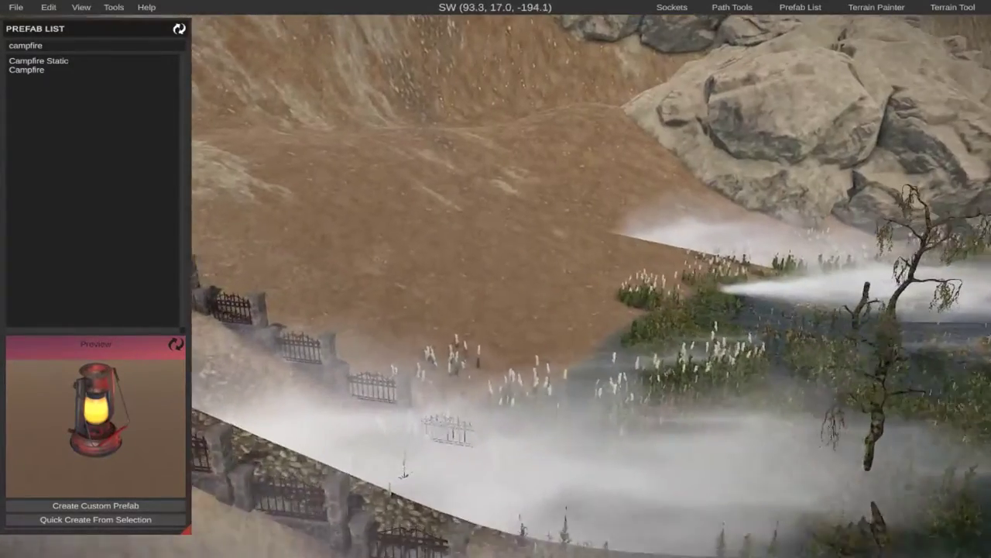
key("w")
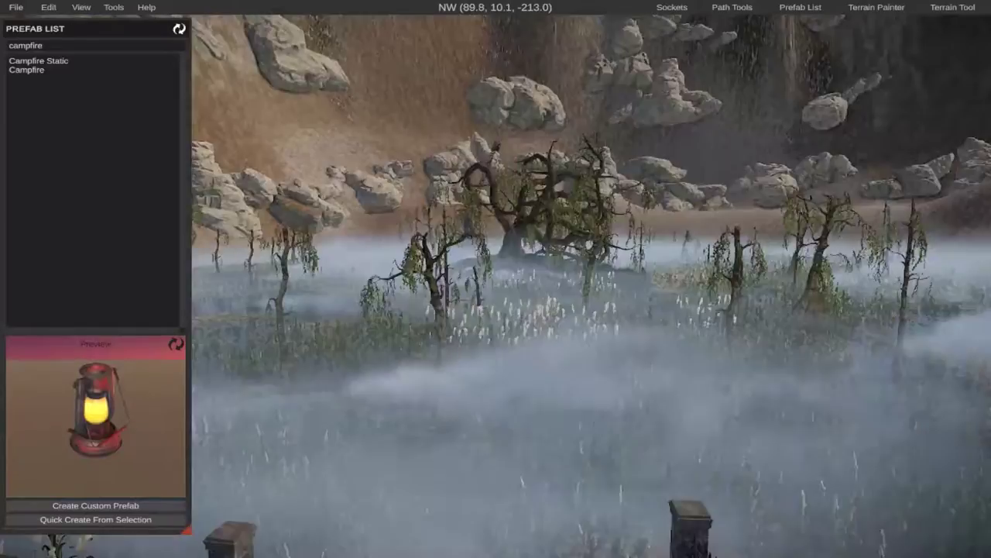
key("w")
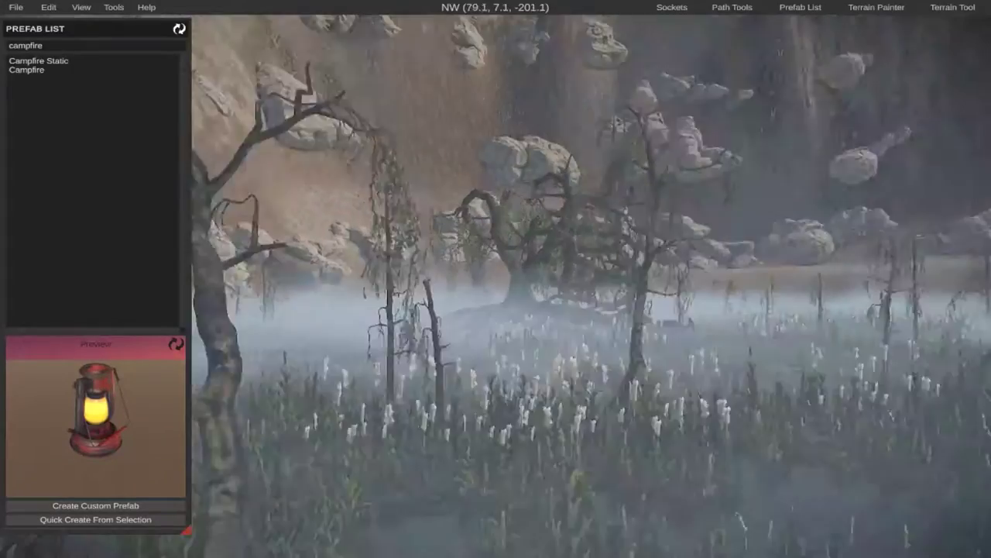
key("w")
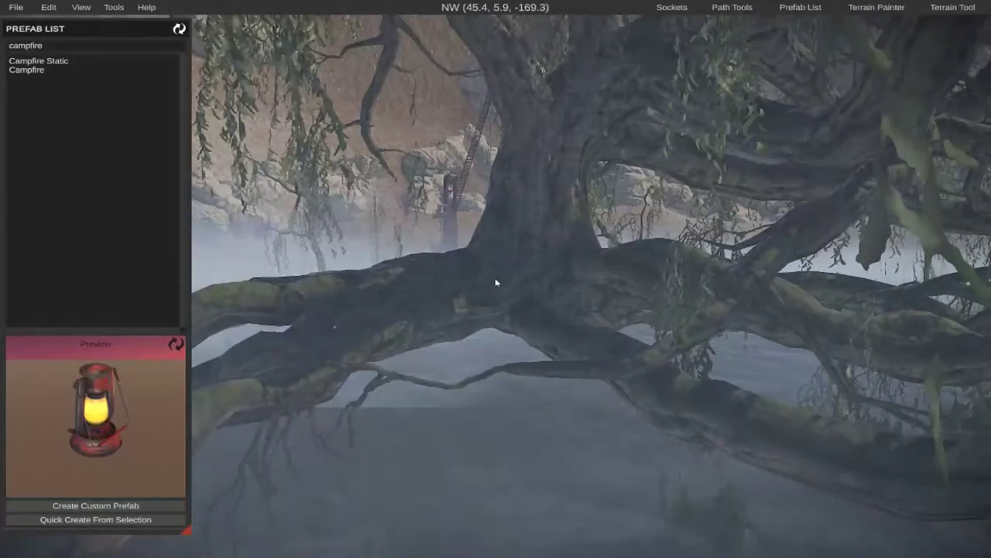
Lower the Swamp A prefab to a Y position of about 0.557.
left_click(491, 260)
right_click_drag(491, 257, 450, 372)
key("s")
key("s")
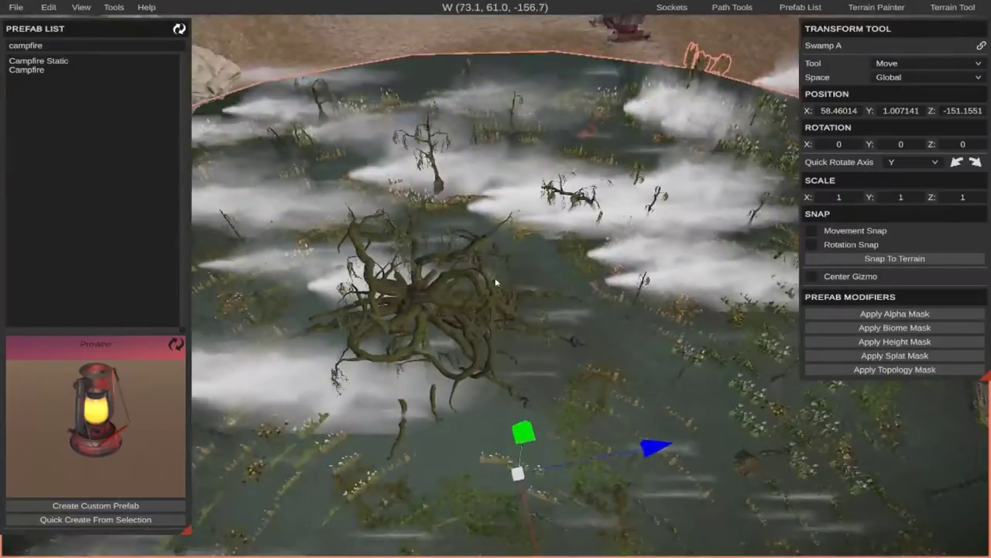
left_click_drag(523, 431, 532, 439)
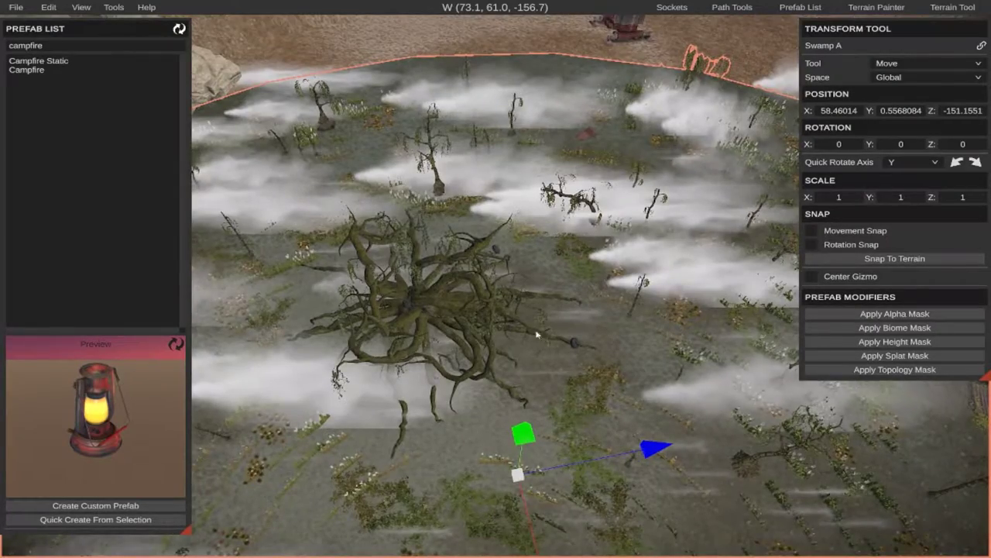
Check the lowered swamp's water, reeds and trees from just above the water surface.
right_click_drag(536, 334, 612, 265)
key("w")
key("w")
key("s")
key("w")
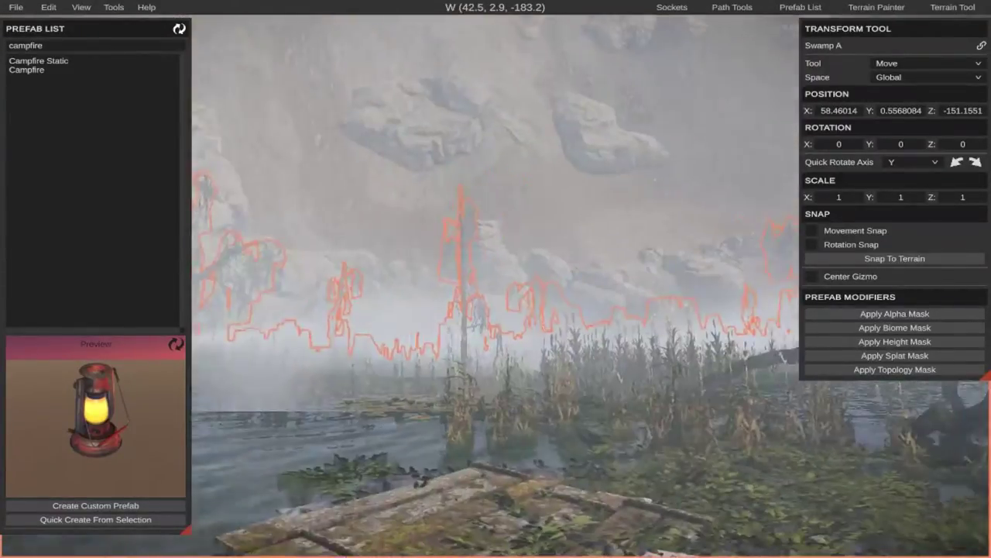
key("w")
Examine the large swamp tree's trunk base and roots in relation to the ground beneath.
right_click_drag(495, 279, 612, 337)
key("s")
key("w")
key("s")
key("w")
key("s")
key("w")
key("s")
right_click_drag(542, 310, 530, 259)
key("w")
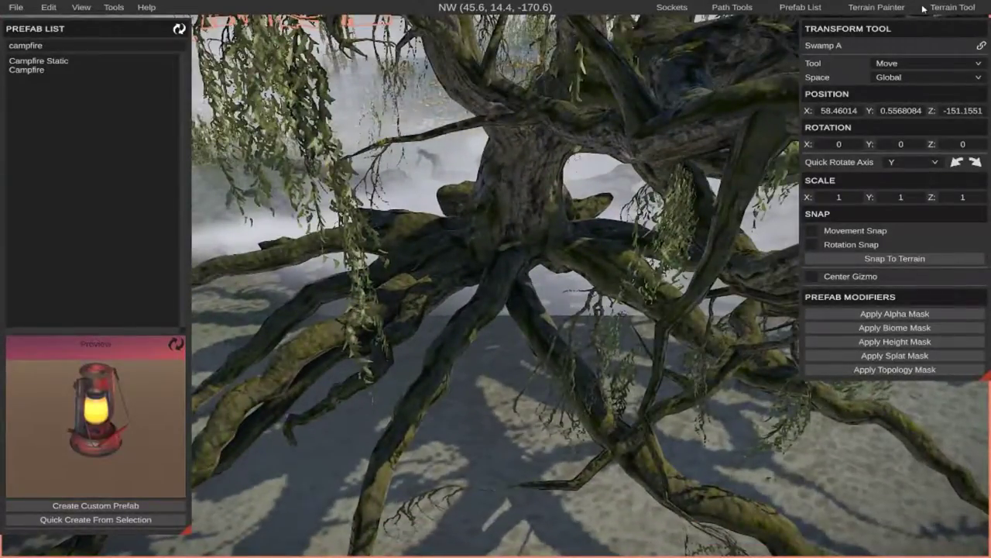
Try raising the terrain under the large tree with a size 6 brush at 100 opacity, and undo it.
left_click(890, 8)
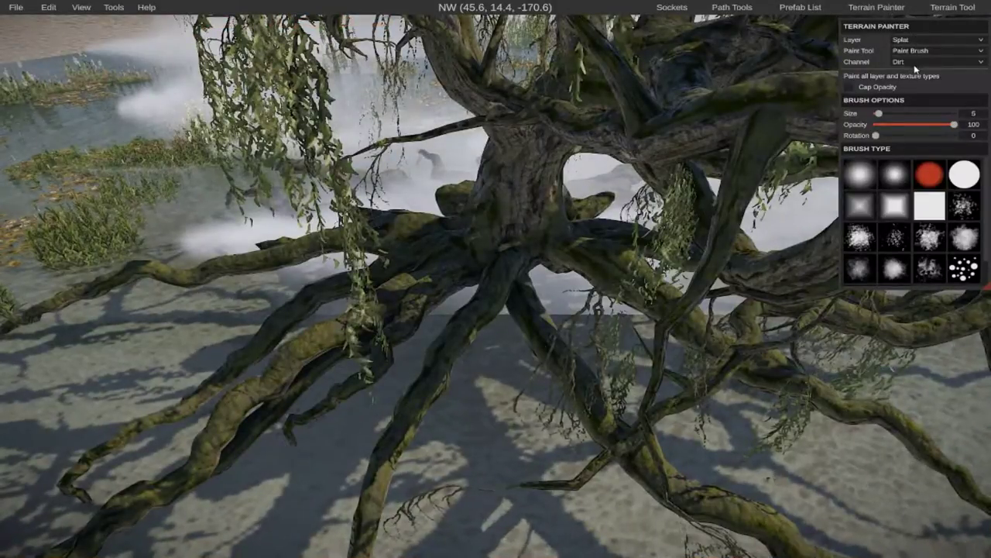
left_click(946, 10)
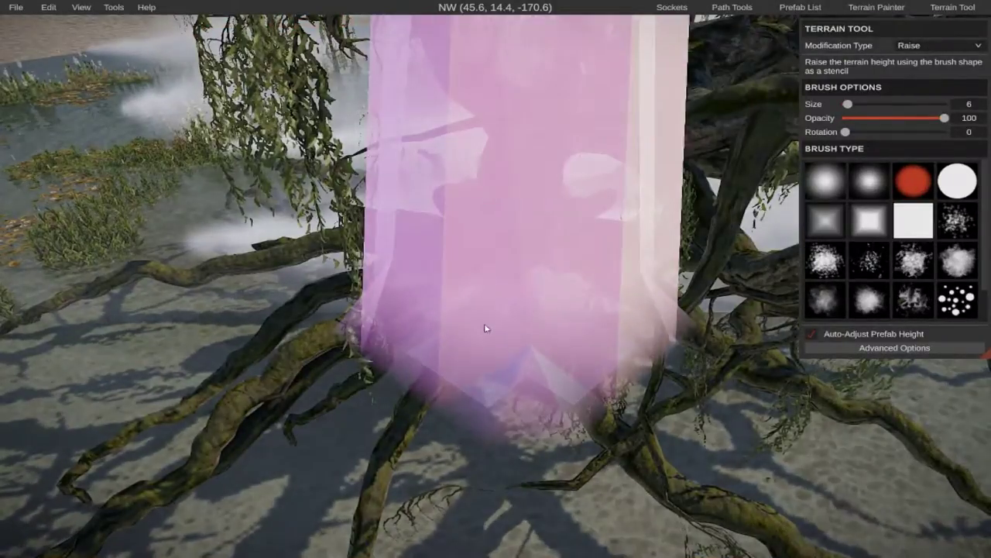
left_click(487, 328)
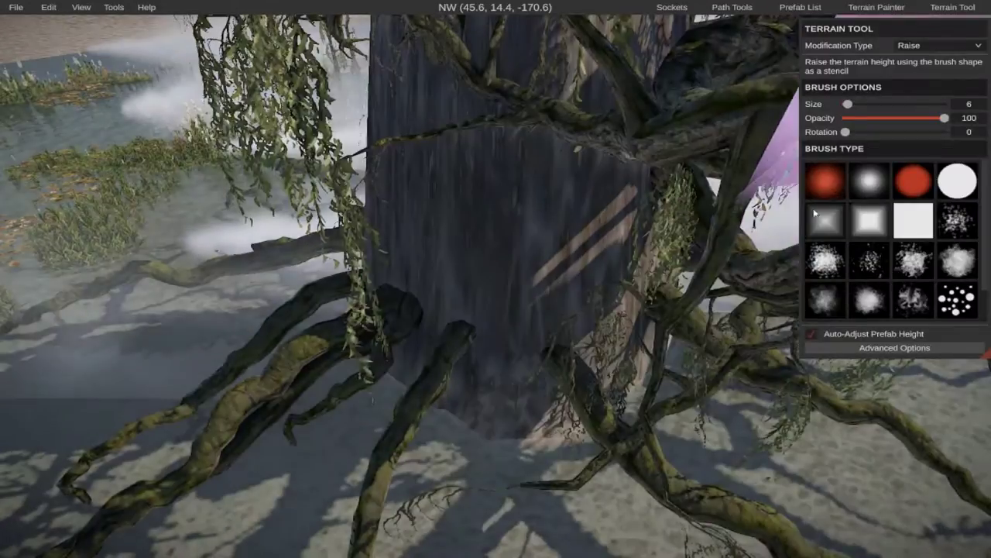
key("ctrl+z")
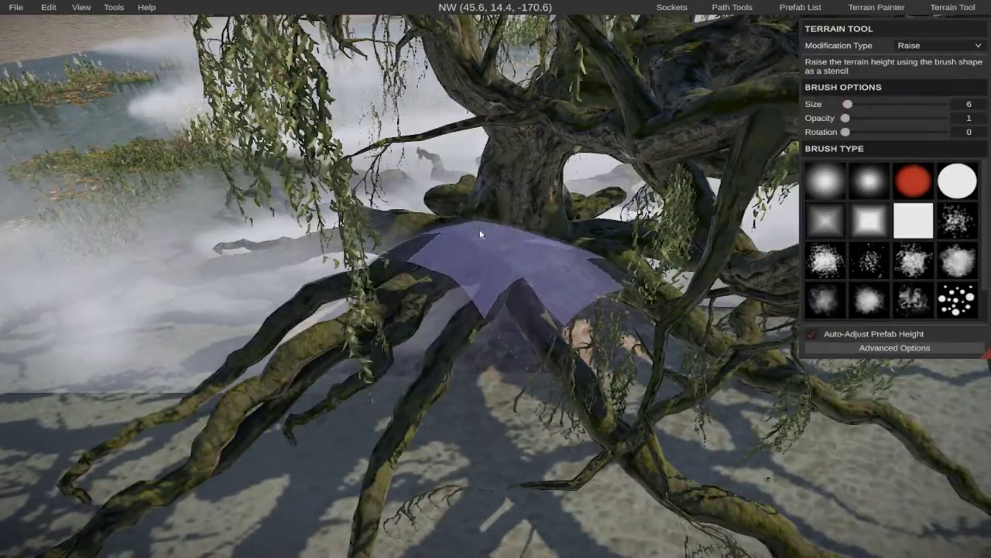
Raise the terrain around the large tree's trunk base with a size 6 brush at opacity 1.
mouse_move(534, 293)
right_mouse_down()
mouse_move(520, 288)
mouse_move(541, 251)
mouse_move(572, 259)
mouse_move(504, 271)
mouse_move(484, 251)
right_mouse_up()
key("w")
key("s")
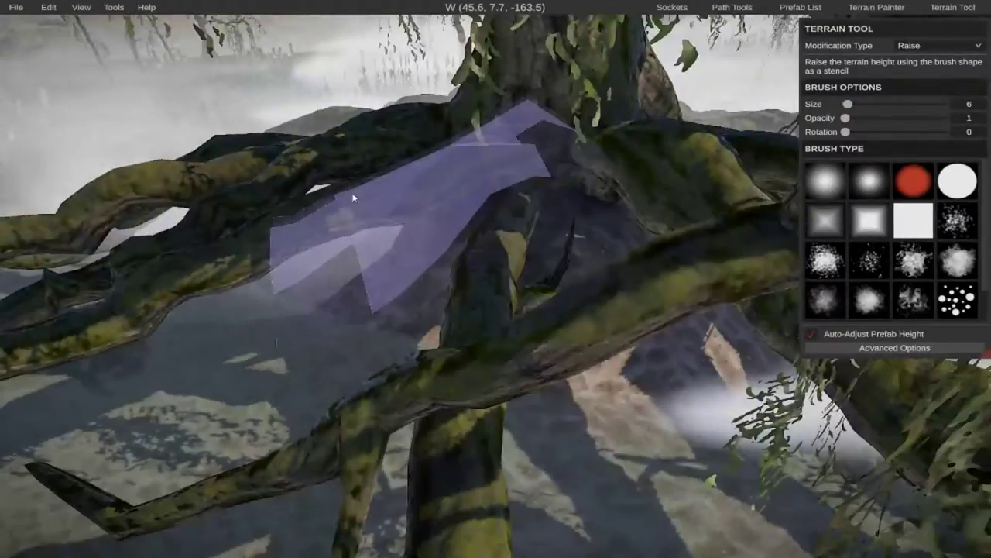
mouse_move(260, 217)
left_mouse_down()
mouse_move(256, 204)
mouse_move(497, 215)
mouse_move(612, 207)
mouse_move(509, 162)
left_mouse_up()
key("a")
mouse_move(509, 162)
right_mouse_down()
mouse_move(569, 128)
mouse_move(600, 140)
mouse_move(558, 167)
right_mouse_up()
key("s")
key("s")
Undo the latest terrain-raising strokes around the trunk base.
key("ctrl+z")
key("ctrl+z")
key("ctrl+z")
key("ctrl+z")
key("ctrl+z")
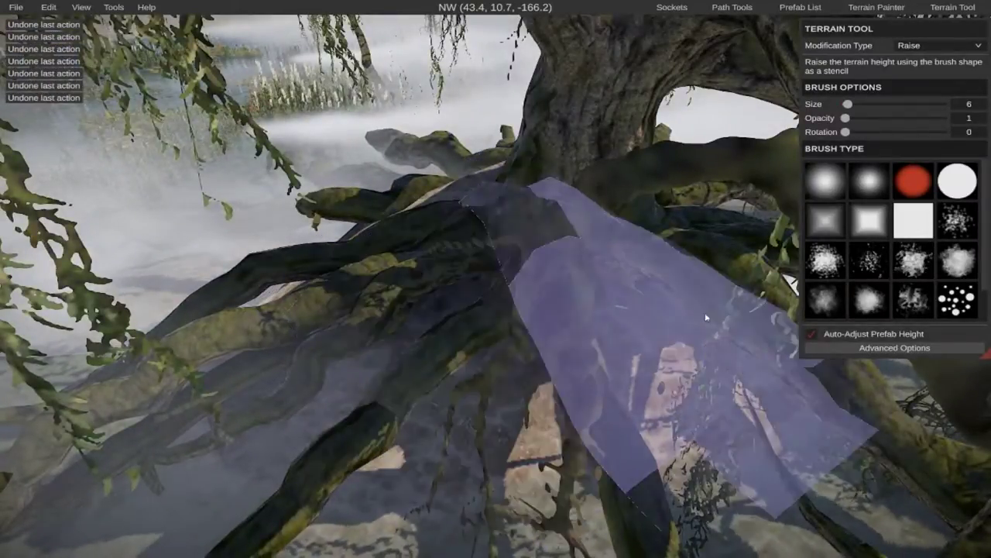
key("d")
key("d")
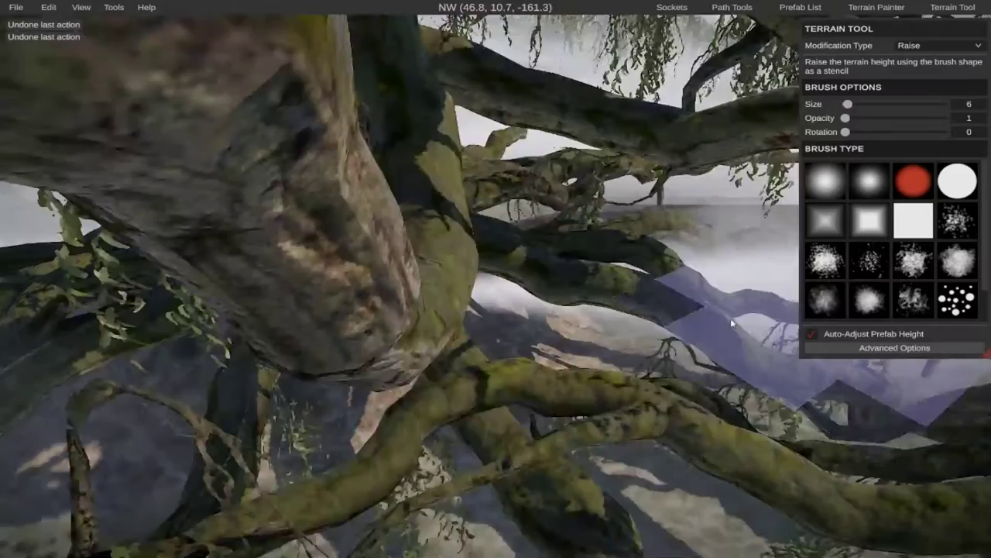
Build up a terrain mound beneath the roots on the large tree's eastern side.
right_click_drag(731, 317, 504, 340)
key("s")
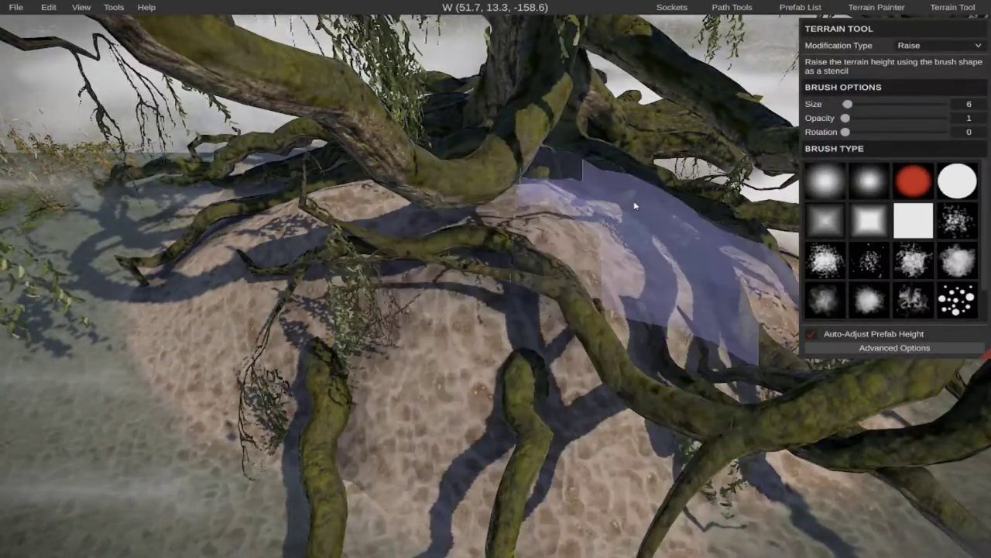
key("d")
right_click_drag(653, 259, 507, 309)
key("w")
key("s")
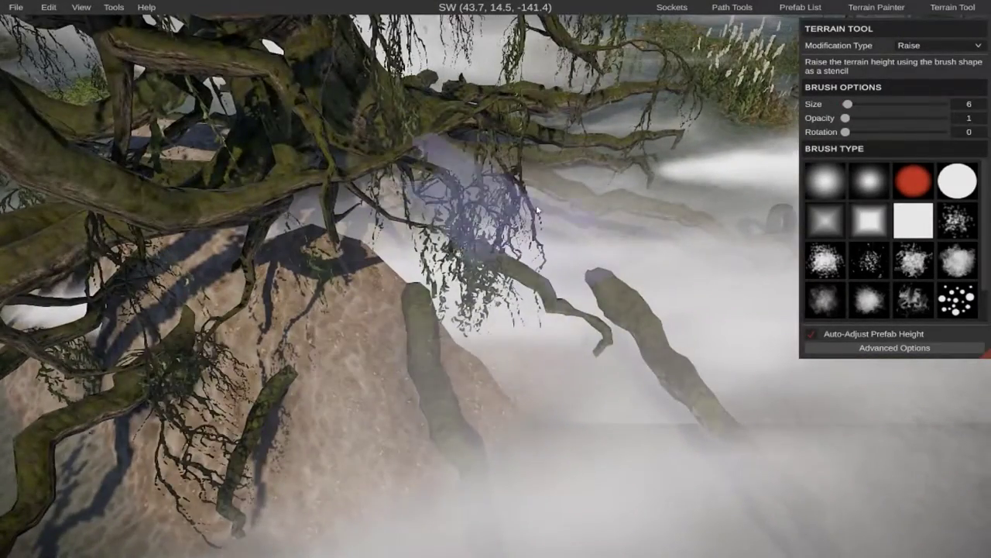
Extend the raised mound around the roots on the large tree's northwestern side.
key("d")
mouse_move(560, 203)
right_mouse_down()
mouse_move(465, 267)
mouse_move(491, 281)
right_mouse_up()
key("d")
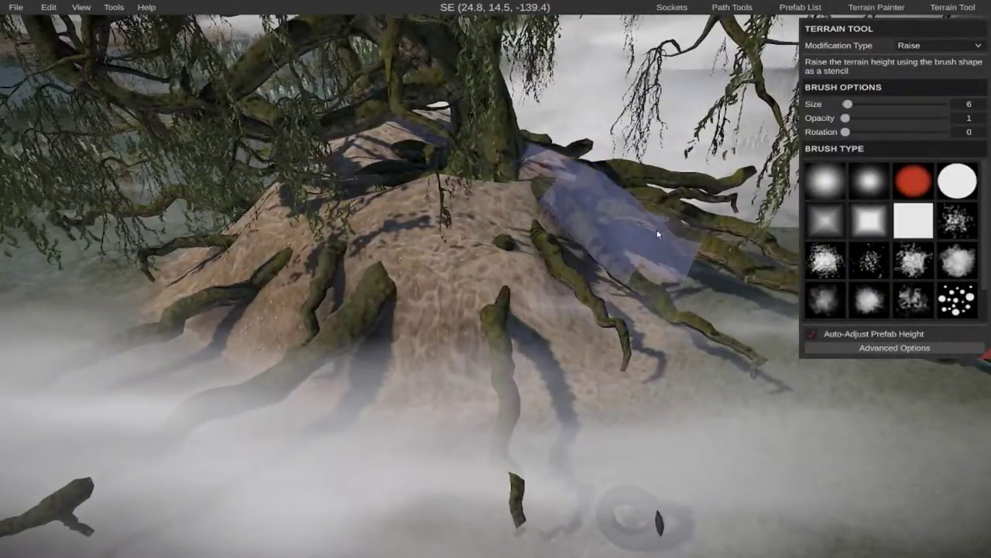
key("d")
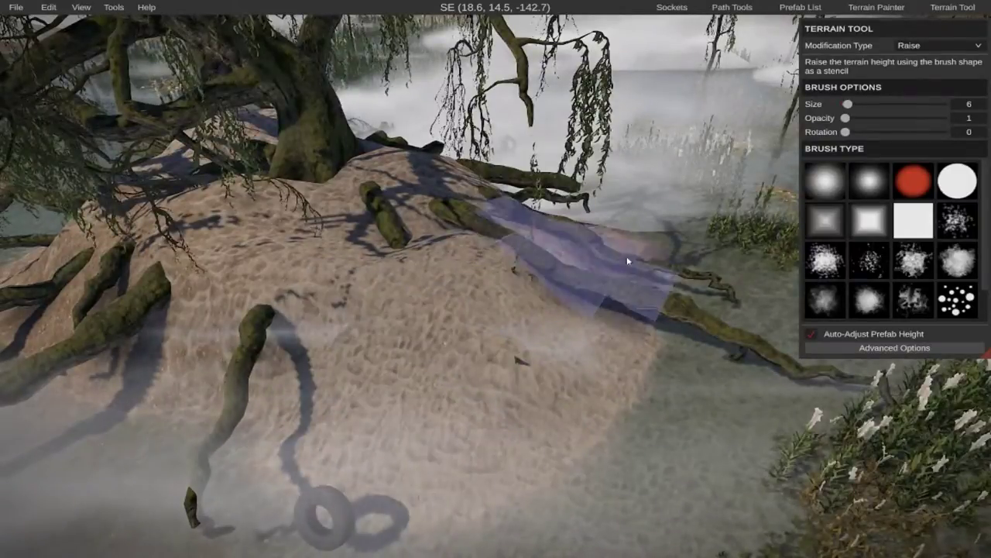
key("d")
key("w")
Fill out the raised mound beneath the roots on the large tree's western side.
right_click_drag(612, 253, 457, 283)
key("d")
key("s")
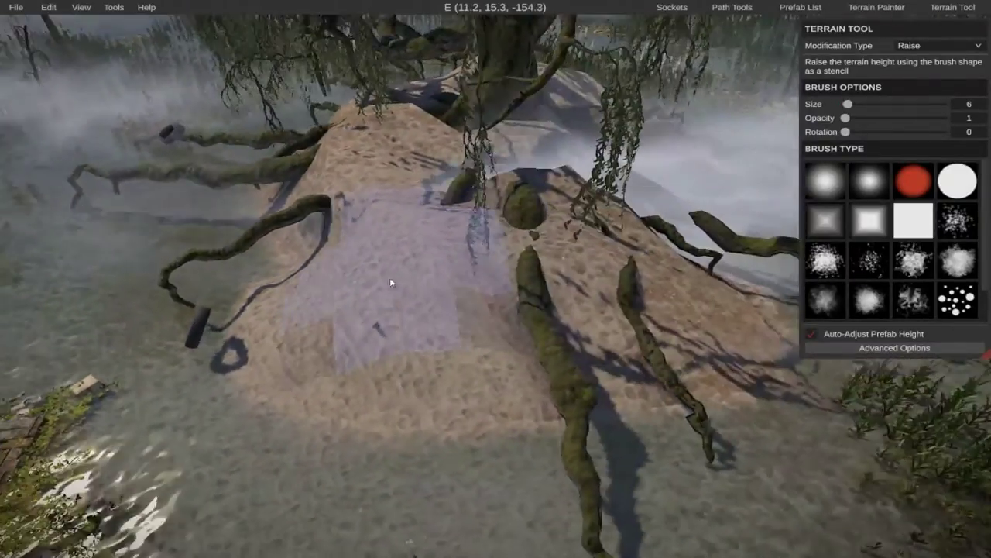
mouse_move(392, 281)
left_mouse_down()
mouse_move(269, 245)
mouse_move(232, 256)
mouse_move(197, 193)
left_mouse_up()
key("w")
key("a")
Review the raised mound under the large tree from above and from several sides.
mouse_move(251, 163)
right_mouse_down()
mouse_move(287, 123)
mouse_move(403, 225)
mouse_move(496, 255)
mouse_move(542, 233)
right_mouse_up()
key("s")
right_click_drag(495, 298, 542, 288)
key("a")
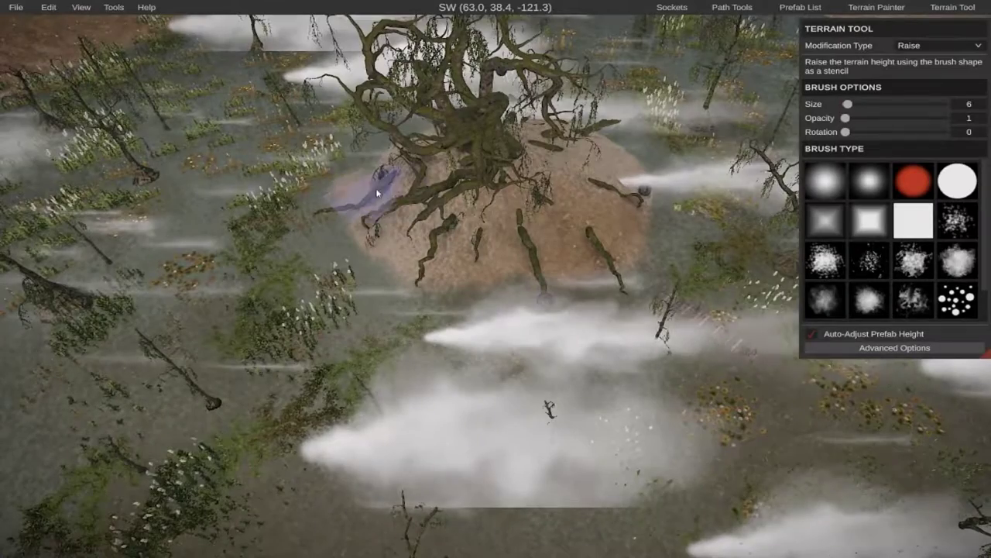
key("w")
key("a")
mouse_move(397, 220)
right_mouse_down()
mouse_move(372, 228)
mouse_move(379, 155)
mouse_move(364, 132)
right_mouse_up()
key("s")
right_click_drag(495, 282, 608, 246)
key("w")
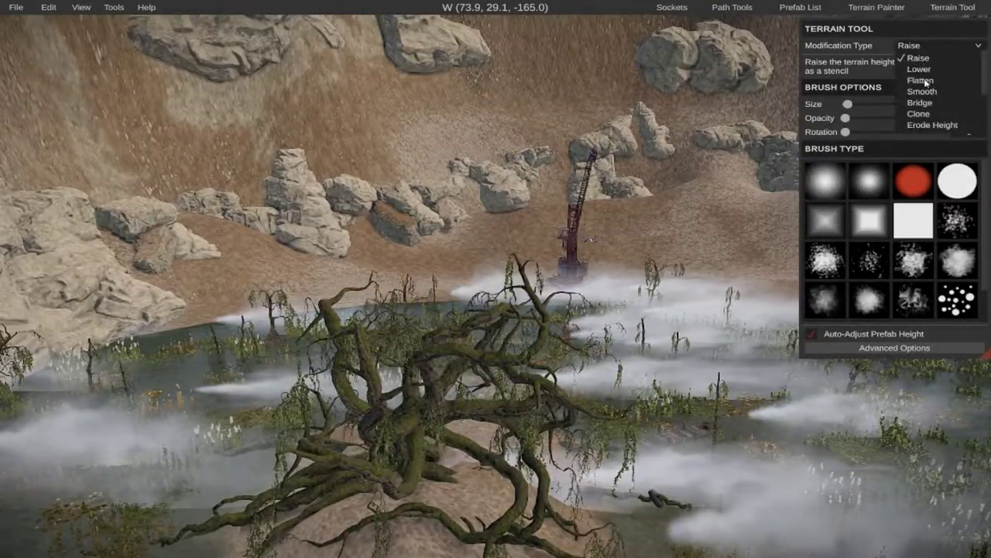
Paint the Grass splat texture onto the mound beneath the large tree at 100 opacity.
left_click(883, 8)
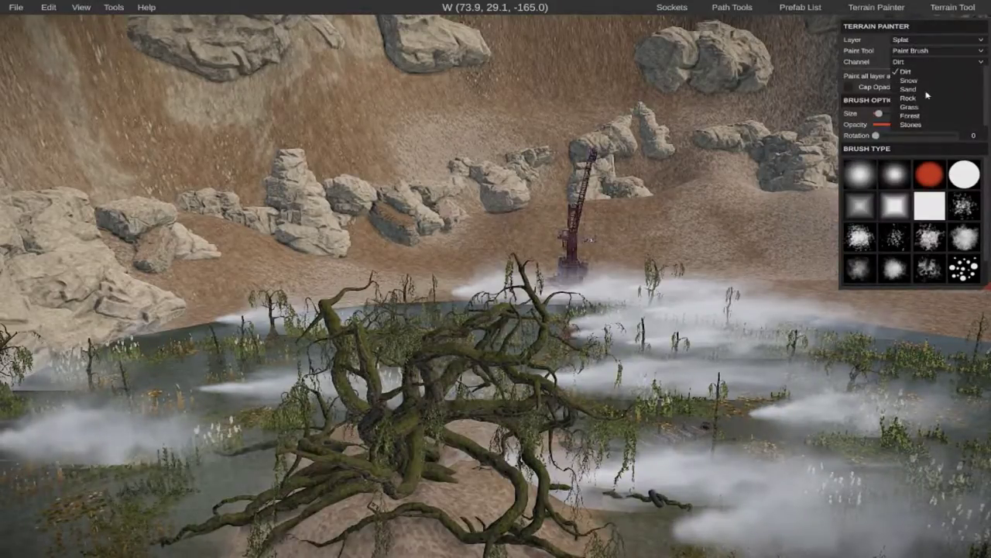
left_click(910, 106)
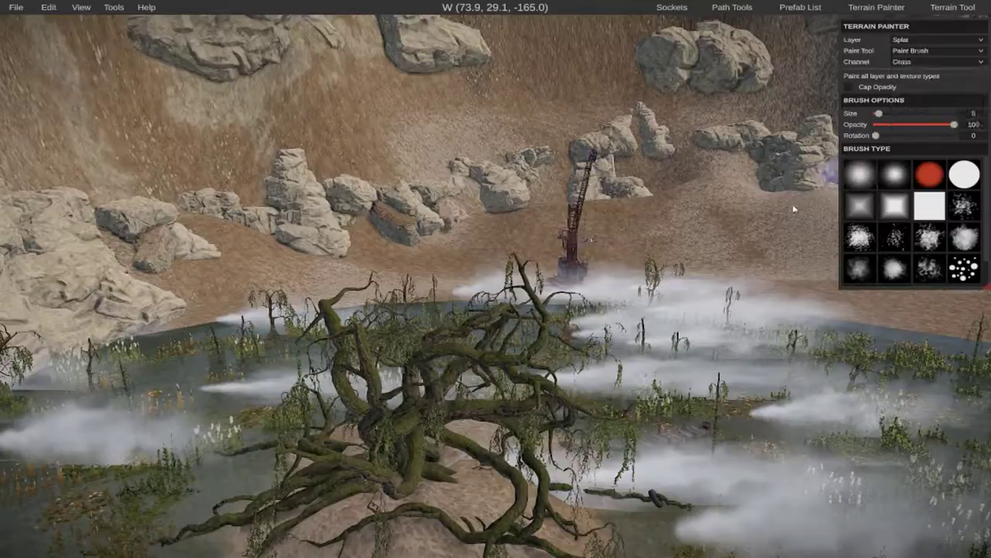
left_click_drag(475, 519, 476, 476)
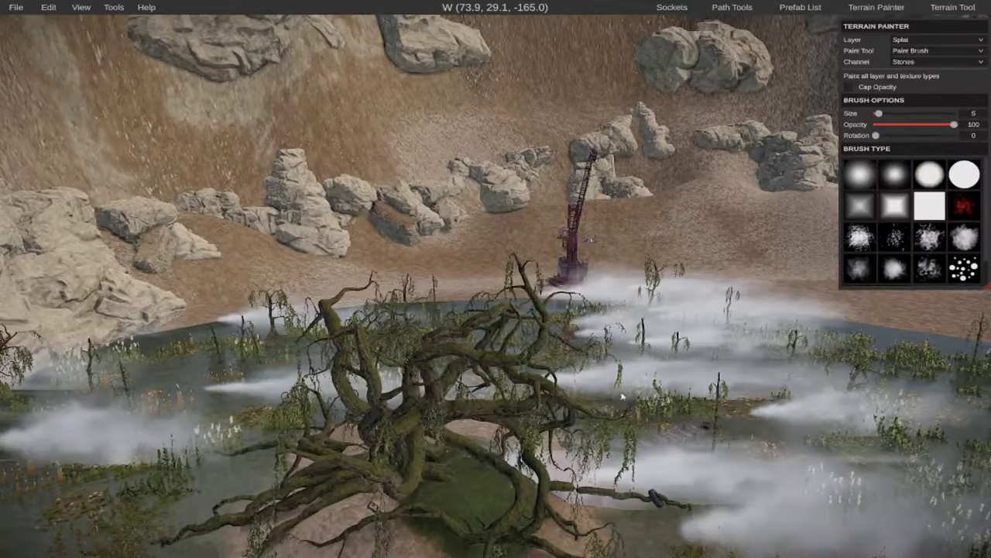
Paint the Stones splat texture over the eastern side of the large tree's mound with the size 5 square brush at 100 opacity.
left_click_drag(472, 505, 507, 434)
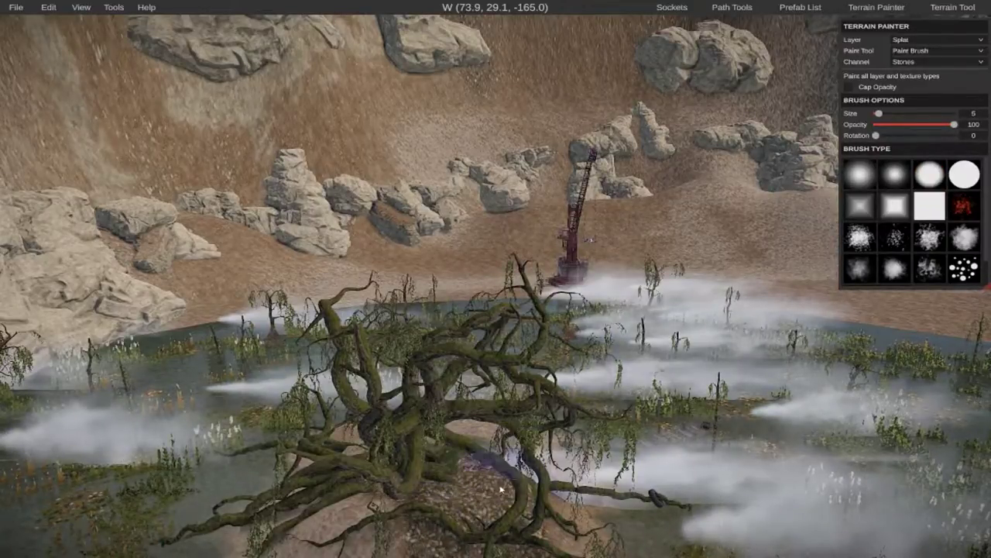
right_click_drag(538, 495, 494, 279)
left_click_drag(422, 397, 295, 390)
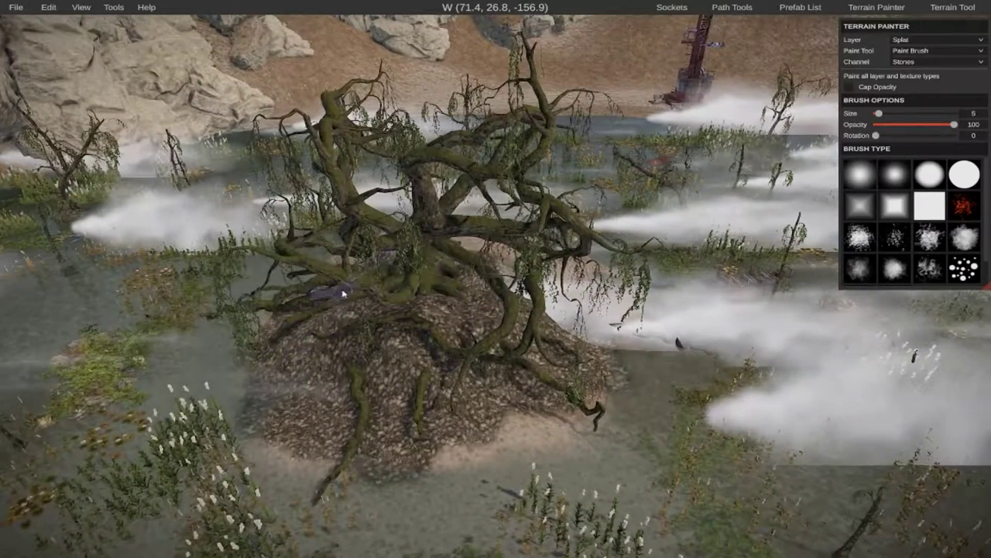
key("d")
right_click_drag(475, 291, 496, 279)
Extend the Stones splat texture across the northwestern side of the large tree's mound.
key("s")
mouse_move(524, 252)
left_mouse_down()
mouse_move(504, 259)
mouse_move(594, 236)
left_mouse_up()
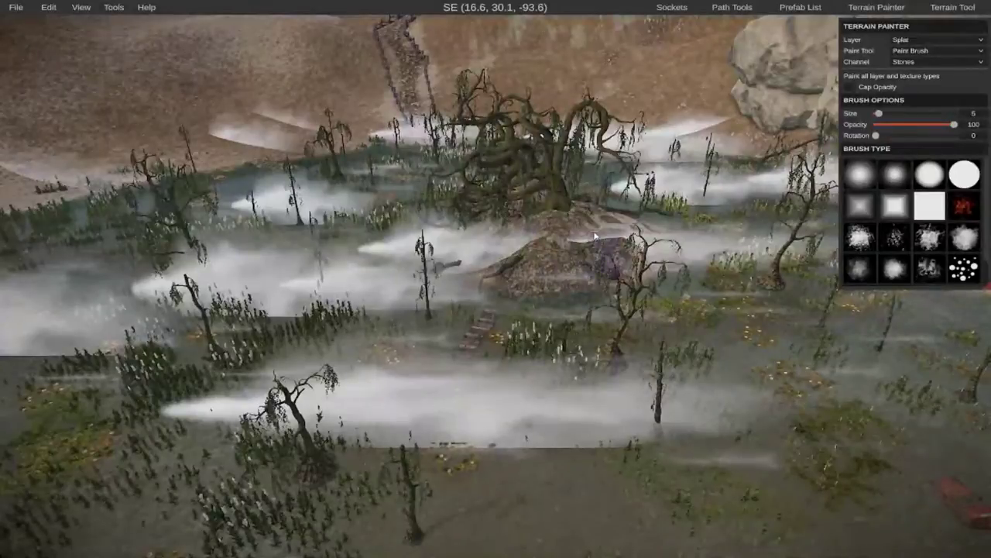
key("w")
right_click_drag(653, 238, 496, 279)
key("s")
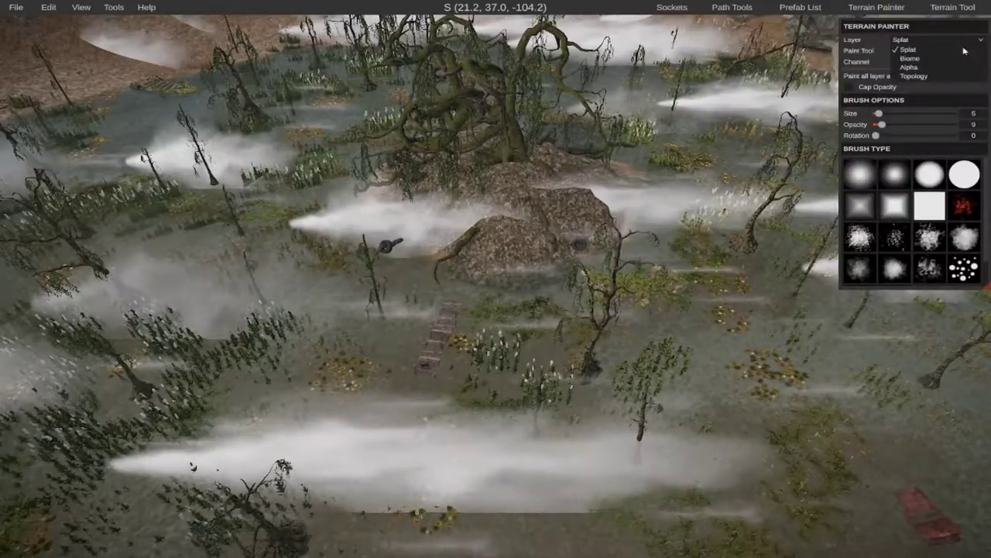
Paint the Dirt splat texture over the mound's northern side with a scattered brush at size 9 and opacity 9.
left_click(981, 51)
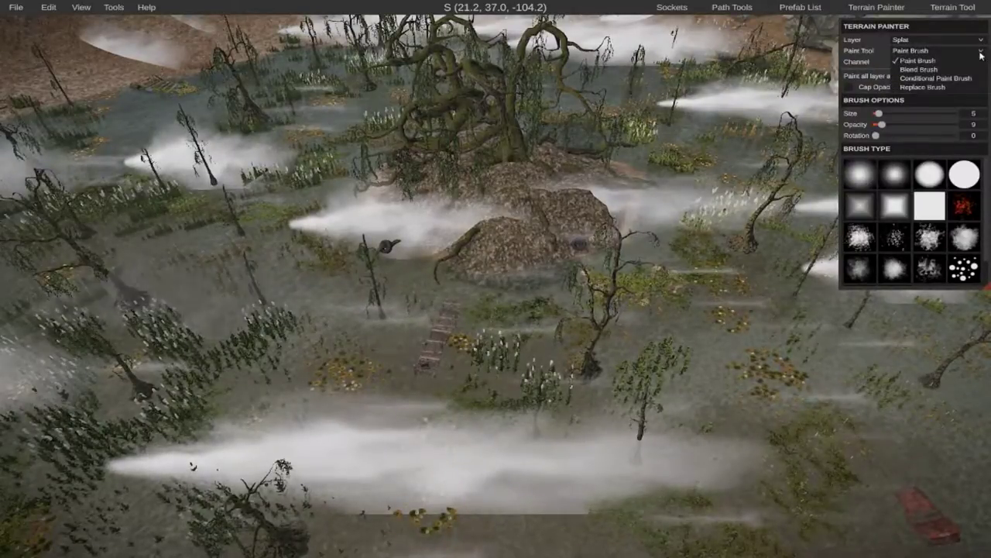
left_click(981, 55)
left_click(982, 62)
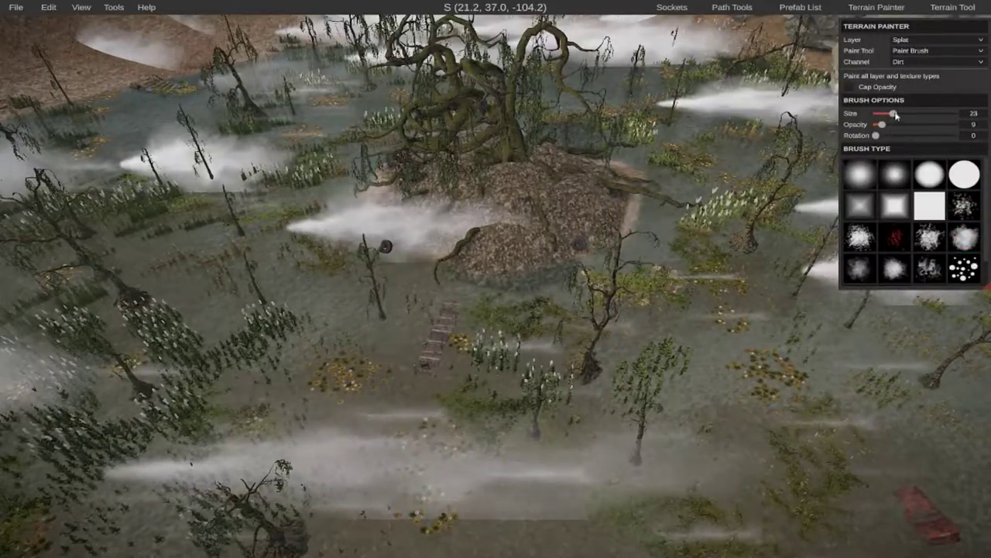
left_click_drag(894, 114, 878, 114)
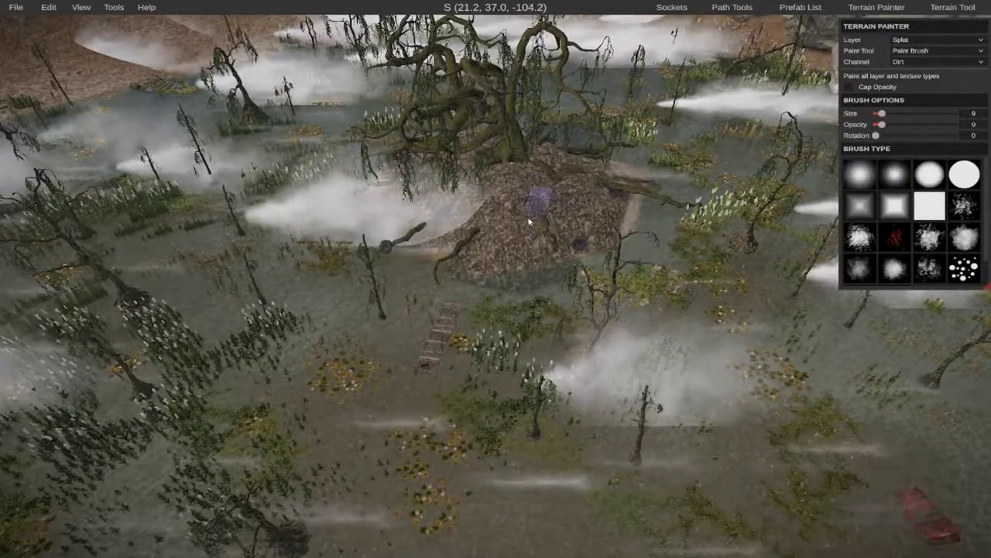
key("w")
right_click_drag(559, 194, 496, 244)
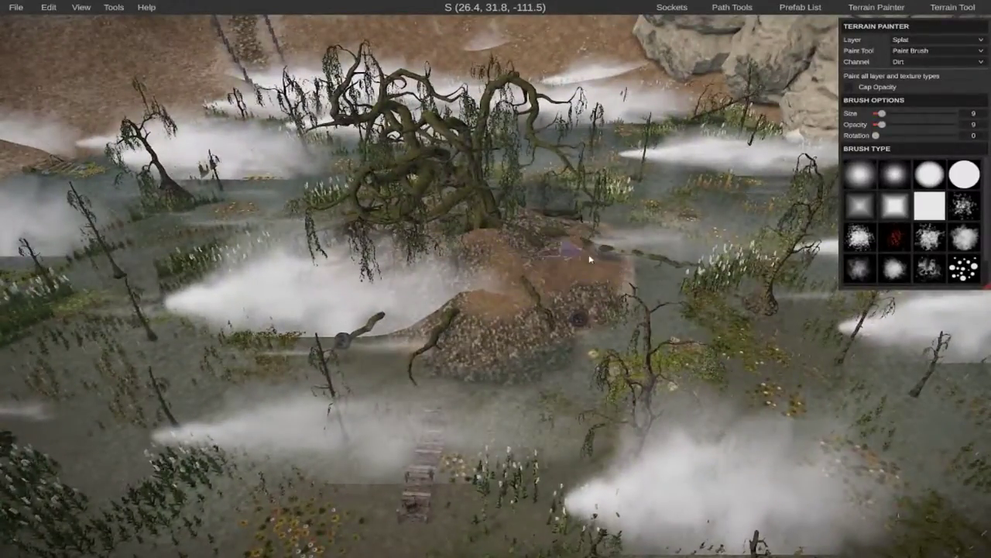
key("a")
mouse_move(496, 279)
right_mouse_down()
mouse_move(480, 221)
mouse_move(494, 281)
right_mouse_up()
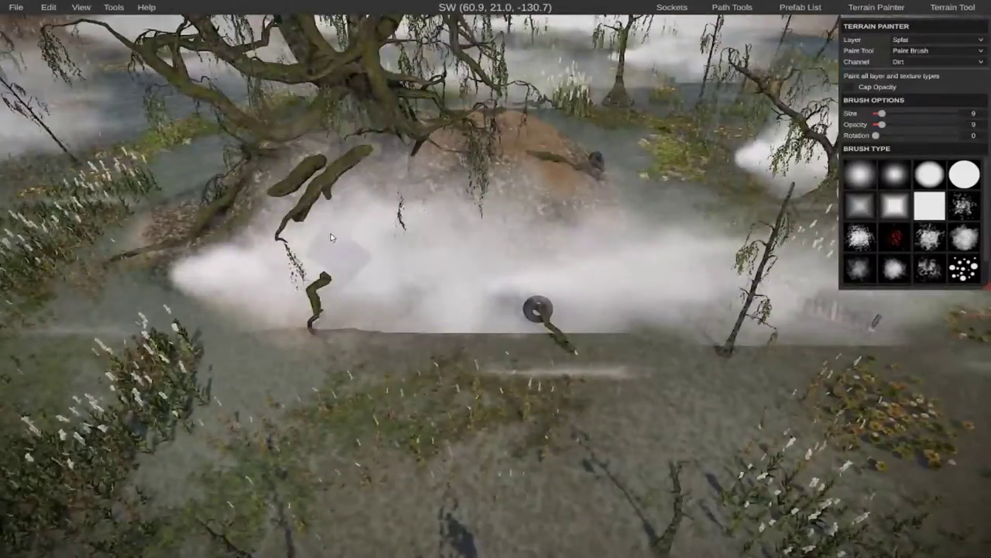
Add Dirt patches over the stones between the roots on the mound's northeastern and eastern sides.
key("w")
key("a")
right_click_drag(458, 248, 422, 217)
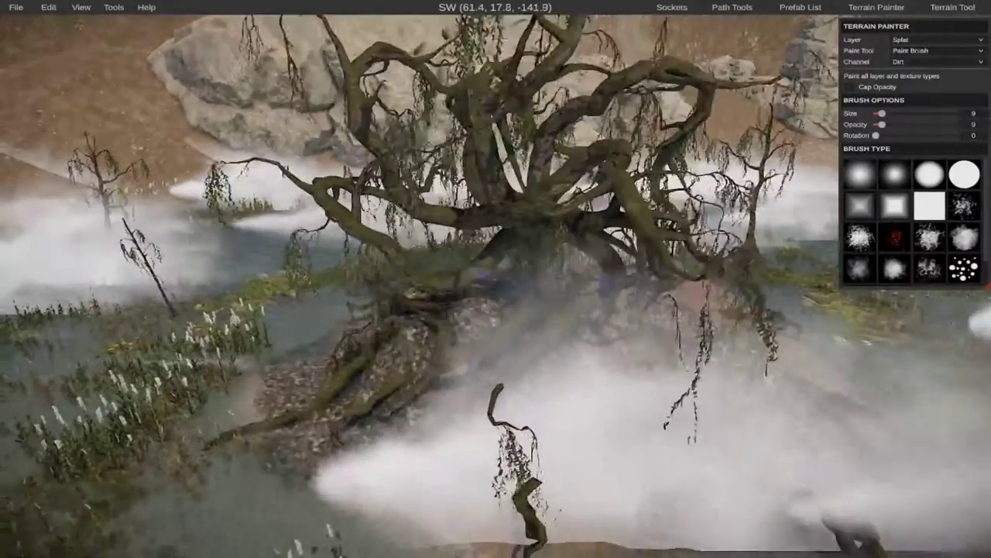
left_click_drag(472, 347, 437, 331)
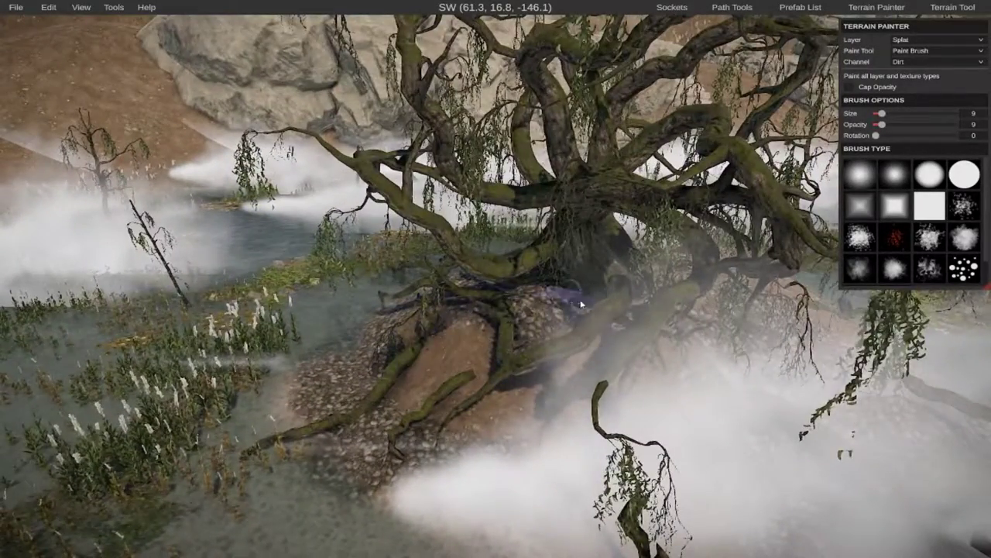
key("a")
mouse_move(293, 310)
right_mouse_down()
mouse_move(449, 283)
mouse_move(508, 291)
mouse_move(476, 271)
mouse_move(449, 275)
right_mouse_up()
key("w")
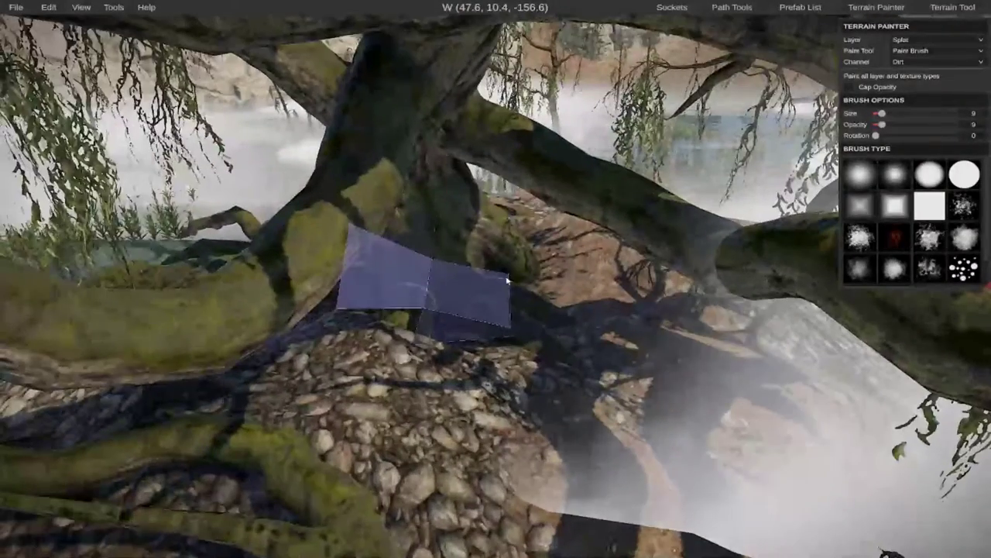
Search the prefabs for "lanter" and place a Lantern Static on the stony ground at the base of the large tree.
left_click(805, 7)
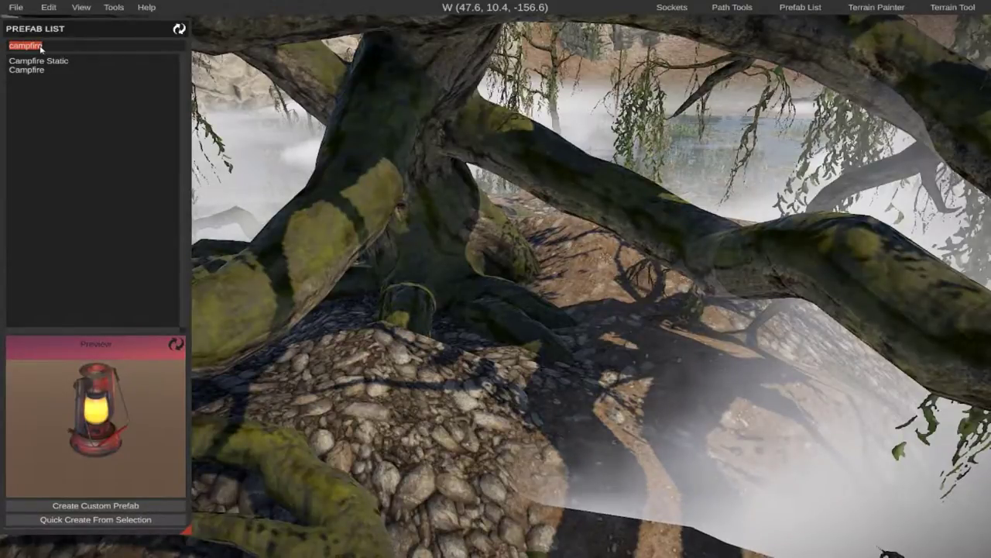
key("BackSpace")
type("lanter")
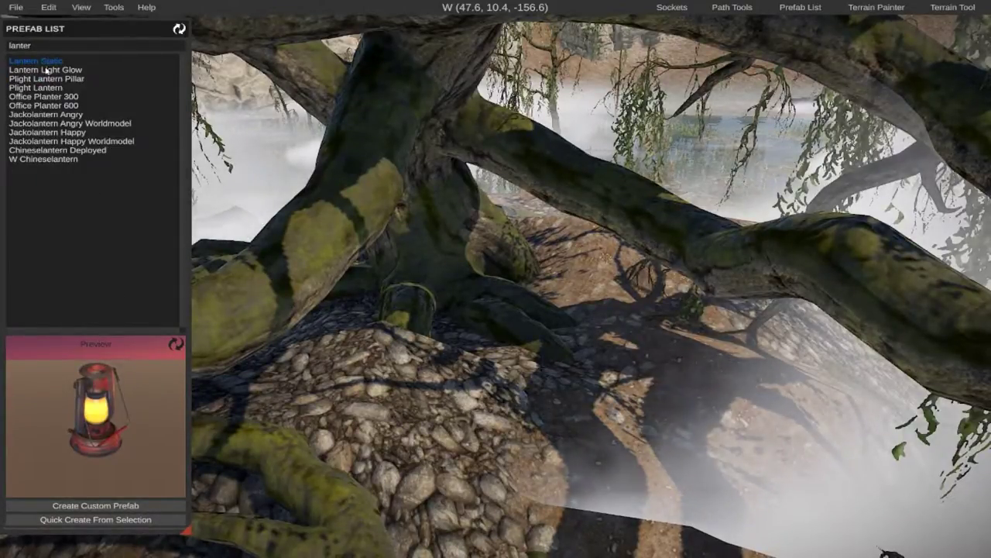
left_click(46, 70)
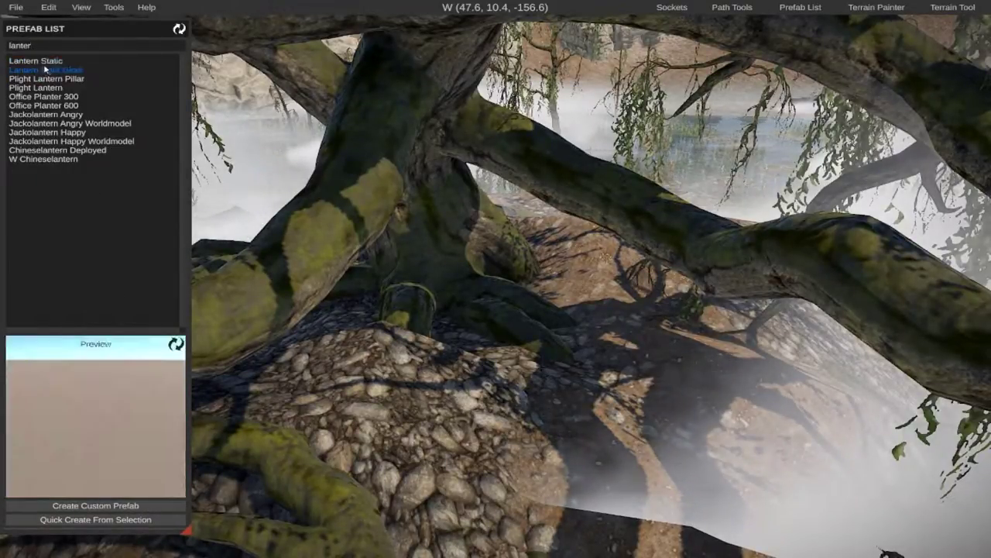
left_click(46, 64)
left_click_drag(33, 63, 382, 345)
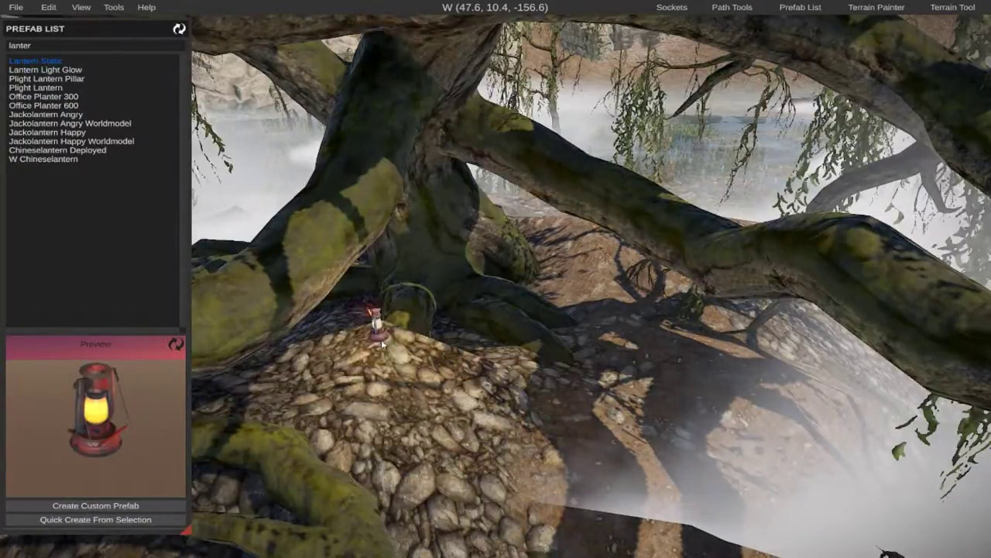
left_click(364, 362)
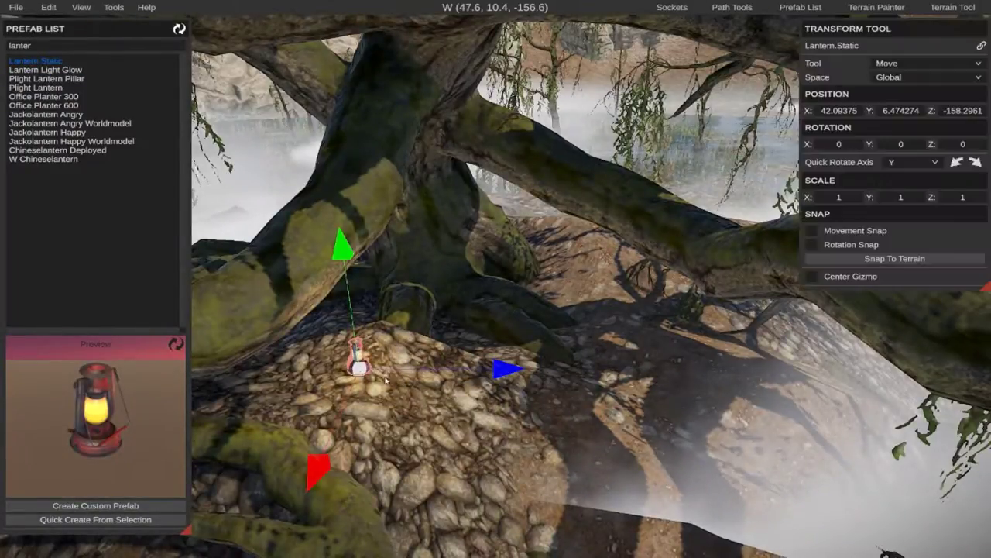
Examine the swamp basin, the crane and the surrounding shore from several sides.
left_click(597, 434)
right_click_drag(604, 444, 550, 387)
key("a")
key("w")
key("s")
key("w")
key("s")
key("a")
key("w")
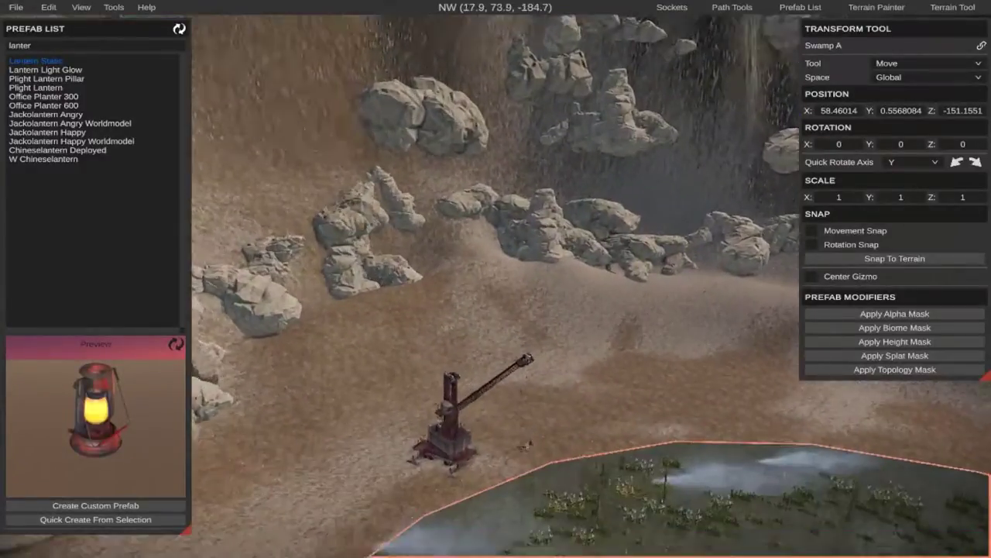
left_click_drag(549, 387, 546, 383)
key("w")
right_click_drag(546, 384, 372, 395)
key("d")
key("s")
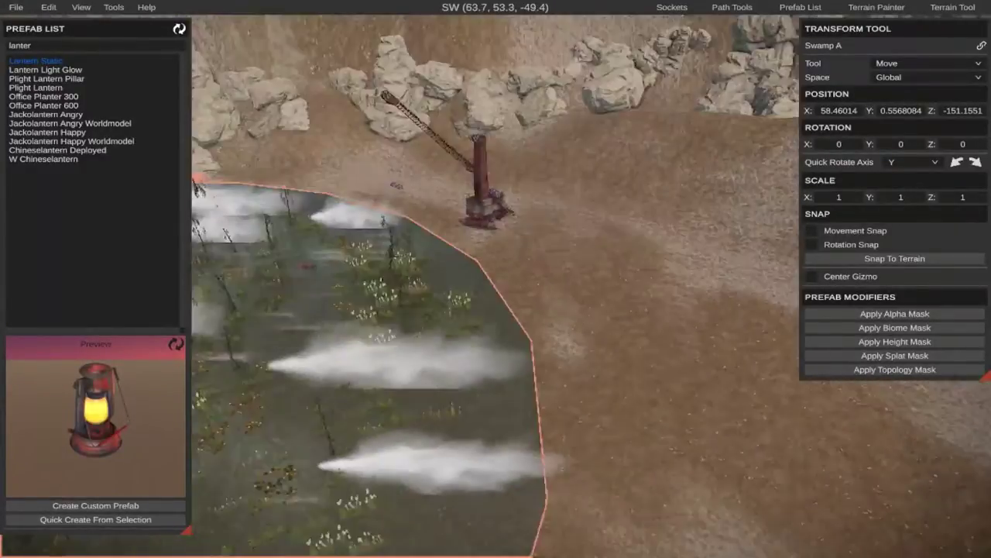
right_click_drag(620, 267, 498, 283)
key("d")
key("s")
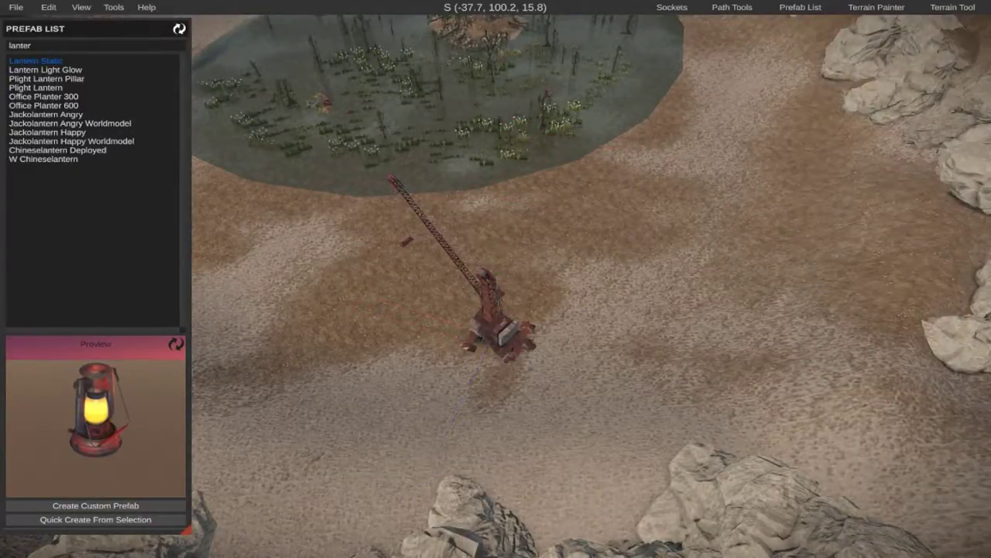
key("w")
right_click_drag(497, 282, 511, 241)
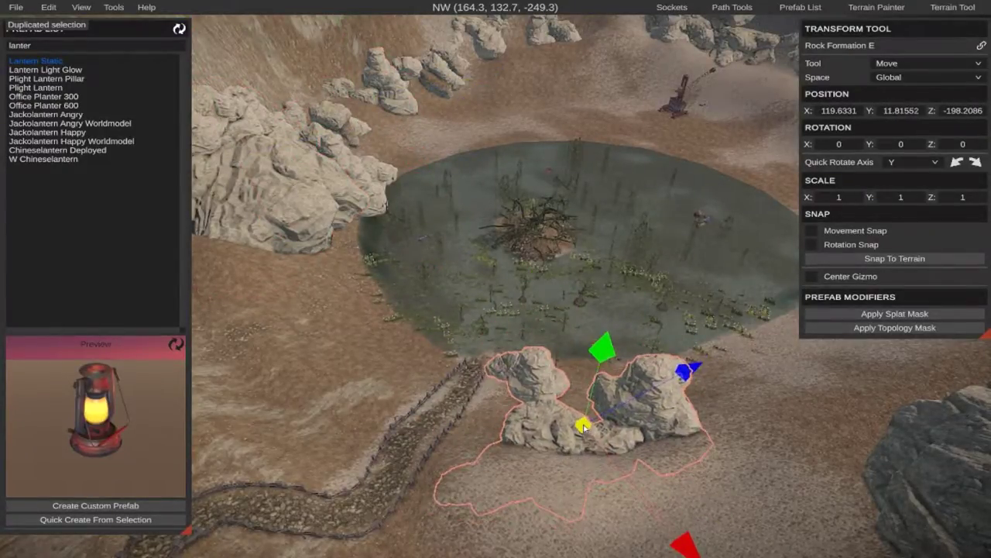
Position the duplicated Rock Formation E beside the fenced path on the southeastern shore, at about X 112.7, Y -2.46, Z -193.5.
key("d")
right_click_drag(630, 412, 495, 360)
key("w")
key("w")
key("d")
right_click_drag(581, 297, 517, 295)
key("a")
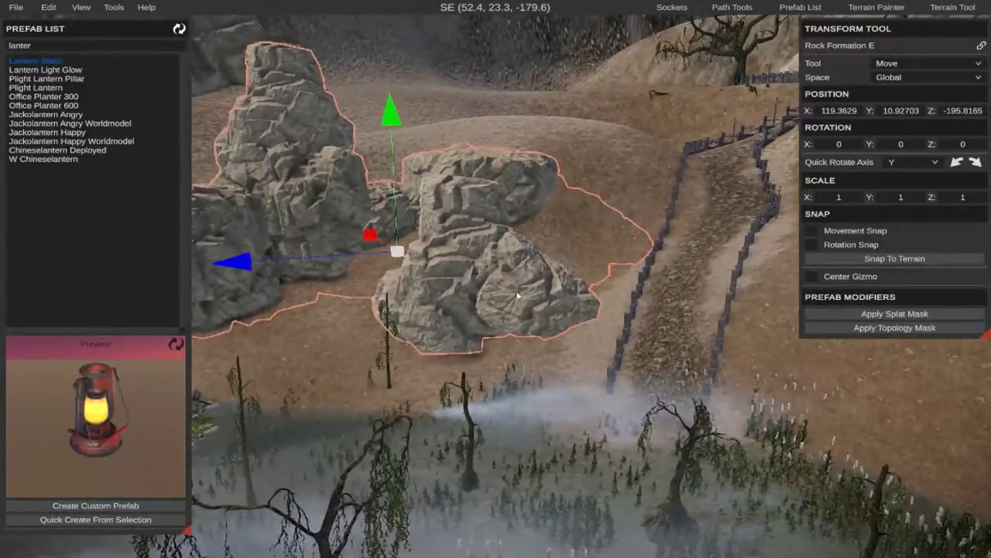
left_click(524, 364)
left_click(356, 219)
mouse_move(396, 251)
left_mouse_down()
mouse_move(413, 304)
mouse_move(315, 168)
mouse_move(383, 250)
mouse_move(394, 232)
left_mouse_up()
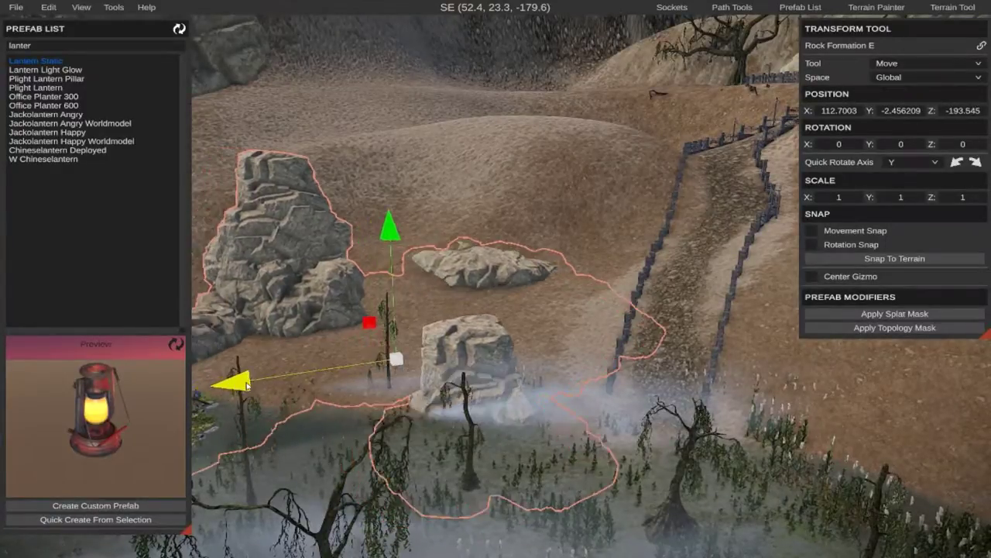
Place a copy of the northeastern Rock Formation I on the swamp's eastern shore near X 128.07, Z -177.51 and lower it into the ground.
left_click(431, 186)
right_click_drag(431, 186, 220, 147)
left_click(442, 224)
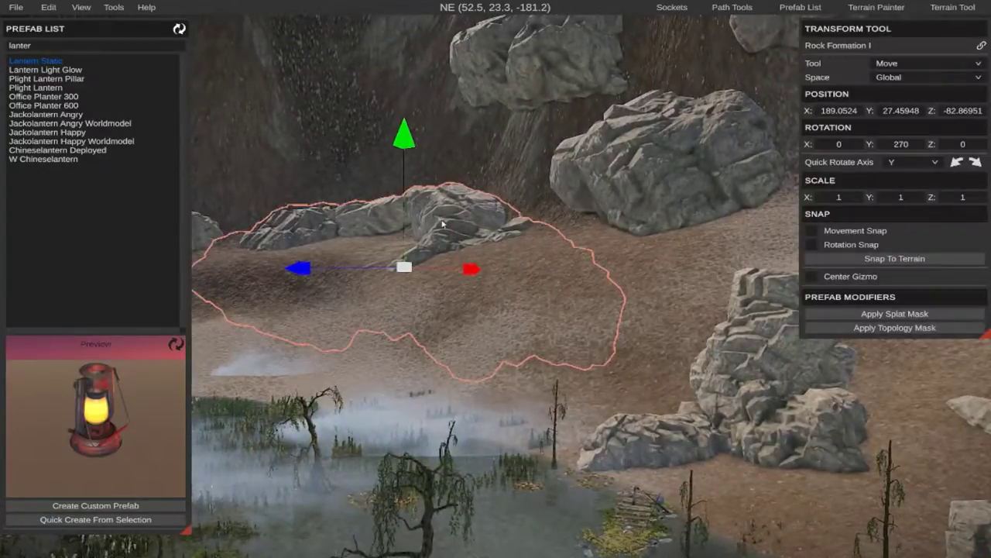
left_click_drag(408, 267, 730, 350)
right_click_drag(731, 349, 840, 370)
key("a")
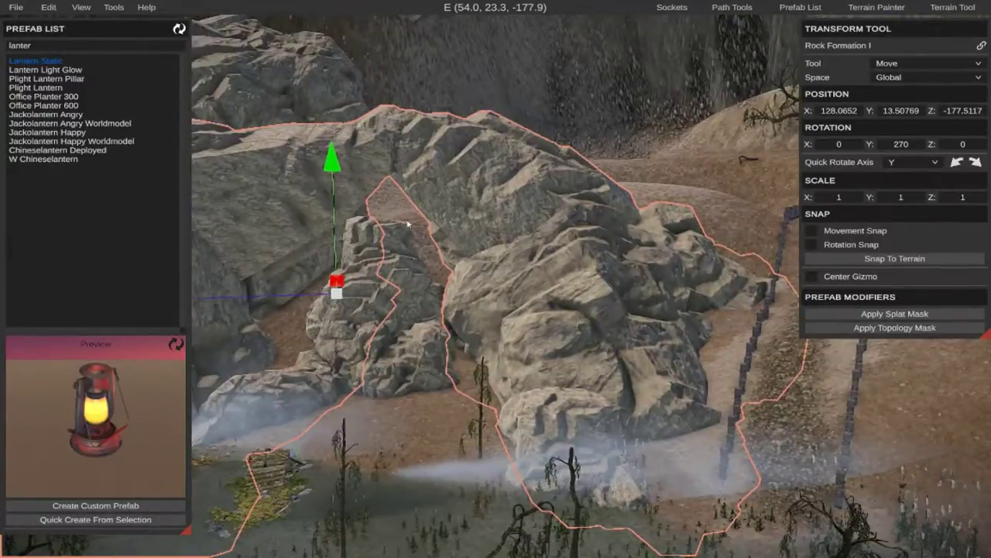
left_click_drag(336, 171, 356, 223)
left_click(561, 184)
Review the rock arrangement along the swamp's eastern shore and the slope by the path from several angles.
key("d")
right_click_drag(560, 184, 417, 222)
key("w")
key("w")
key("a")
key("s")
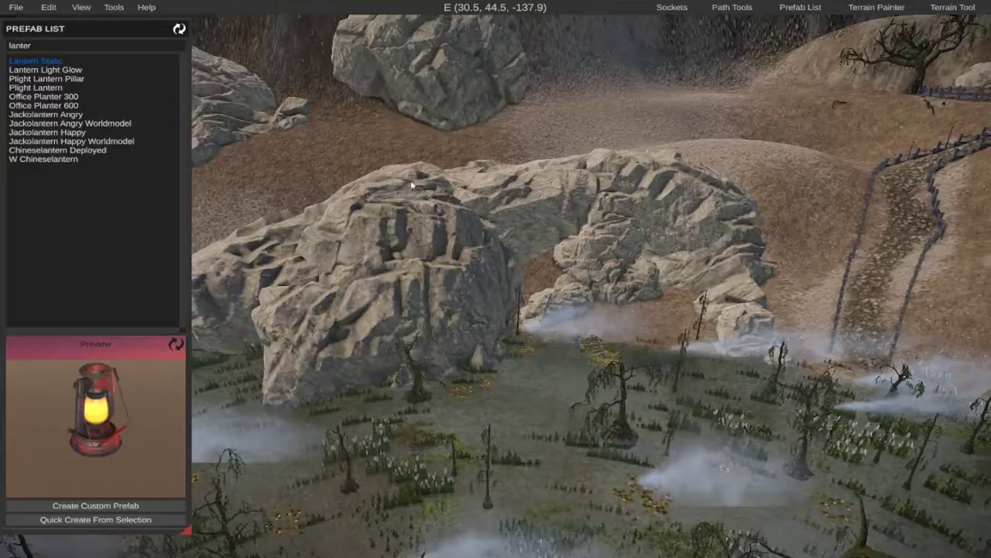
right_click_drag(543, 169, 738, 156)
key("w")
key("s")
key("s")
key("a")
key("w")
key("d")
key("s")
key("w")
key("a")
Duplicate Rock Formation H behind the hilltop tree and move the copy to the slope beside the path, at about X 154.46, Z -245.35.
left_click(565, 257)
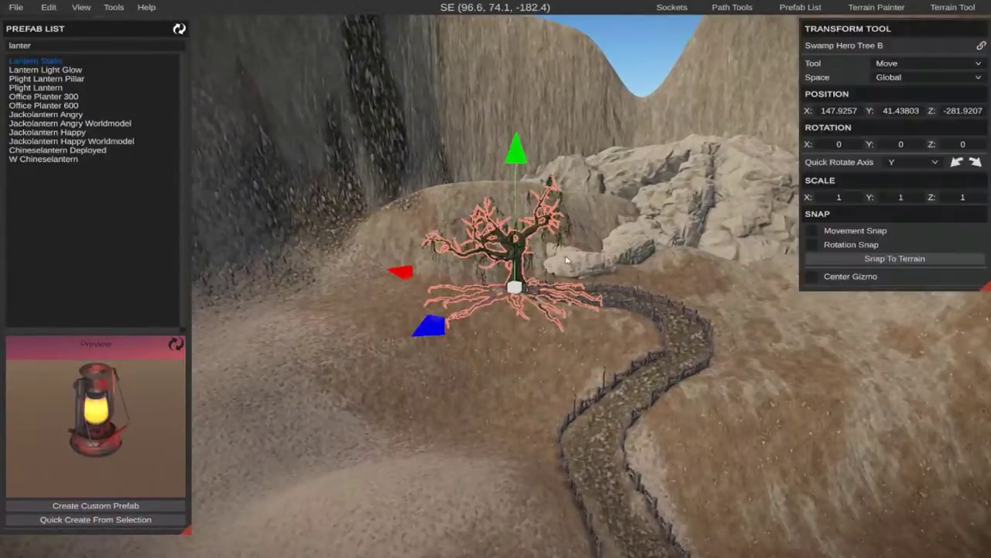
left_click(641, 244)
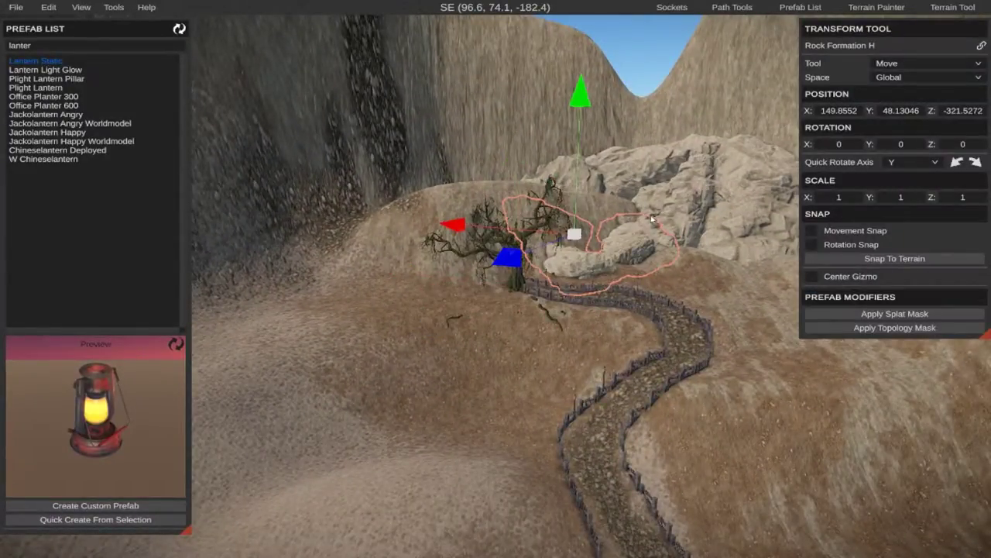
key("ctrl+d")
left_click_drag(574, 241, 375, 375)
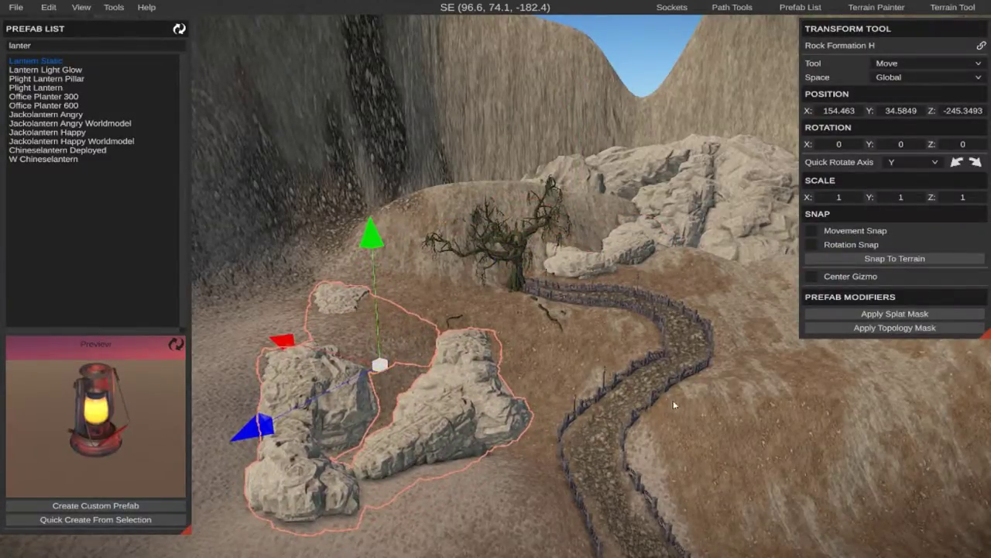
Lower the copied Rock Formation H beside the path into the slope, to about Y 28.74.
key("w")
right_click_drag(760, 455, 461, 492)
key("w")
key("s")
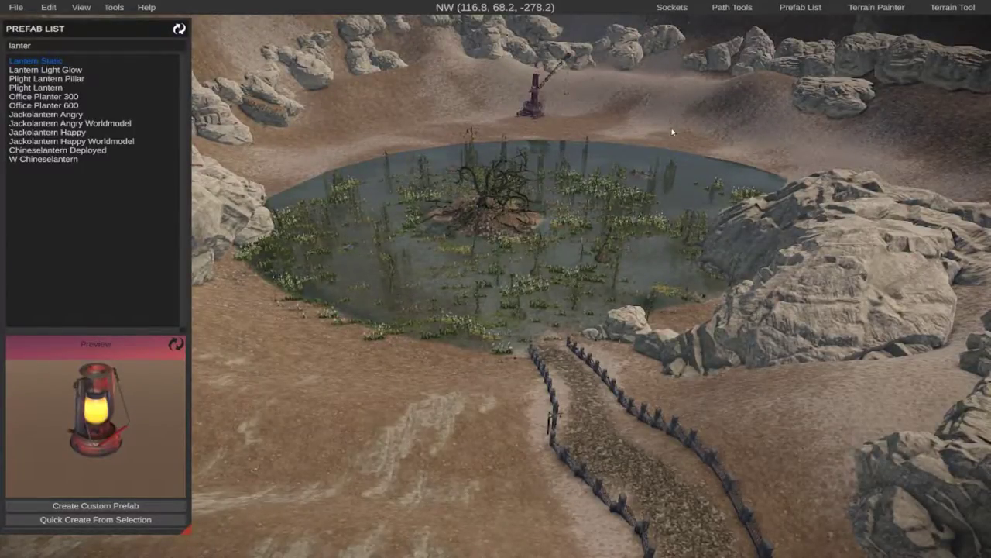
right_click_drag(672, 131, 487, 179)
key("a")
key("w")
key("w")
key("w")
key("s")
key("s")
left_click_drag(404, 217, 413, 315)
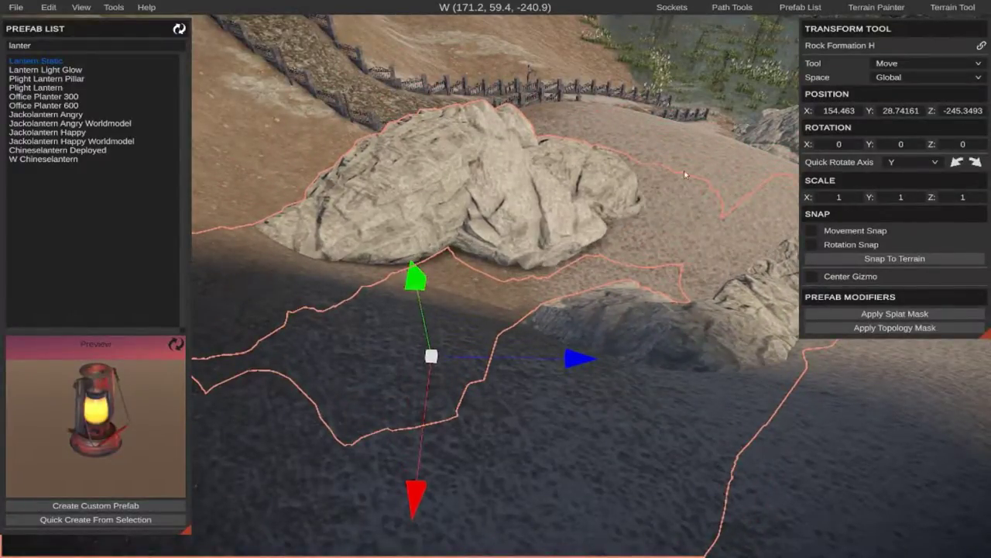
left_click(720, 190)
Place a copy of the large Rock Formation I from the eastern cliff nearer the hilltop tree, at about X 183.04, Z -217.68.
key("d")
right_click_drag(720, 190, 387, 252)
key("a")
key("d")
key("s")
key("a")
right_click_drag(507, 333, 521, 257)
key("w")
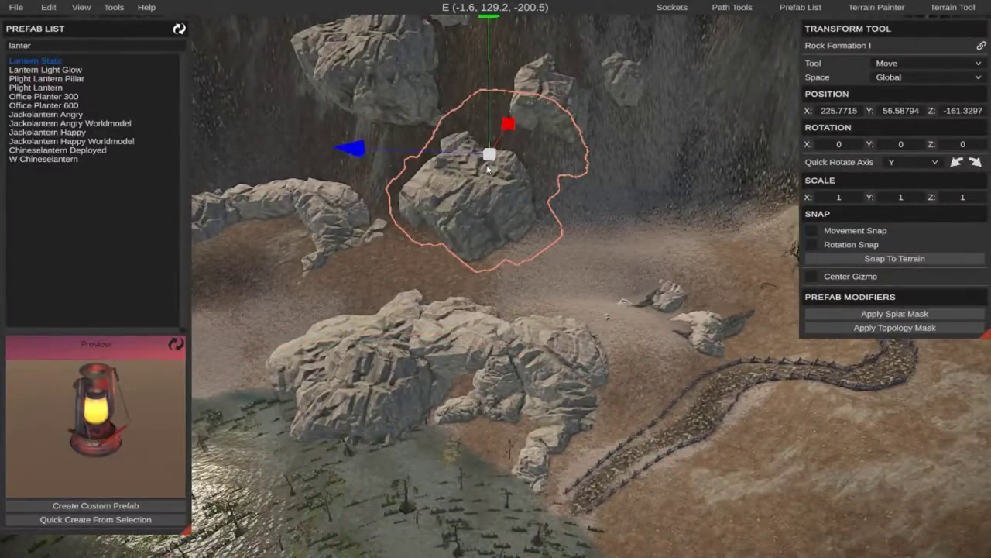
left_click_drag(490, 157, 414, 145)
key("d")
key("w")
key("w")
right_click_drag(415, 86, 482, 289)
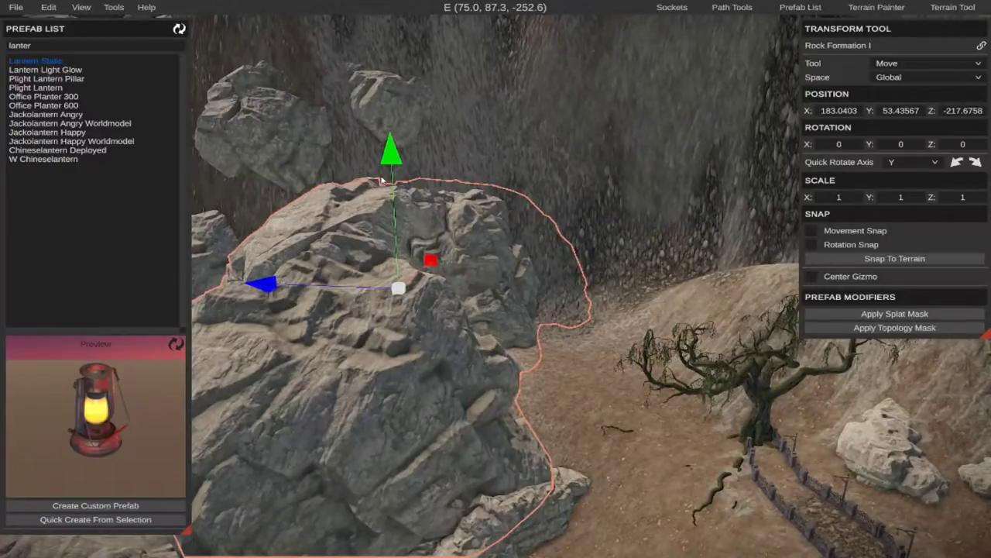
Lower the copied Rock Formation I near the hilltop tree into the slope, to about Y 25.53.
left_click_drag(381, 180, 402, 235)
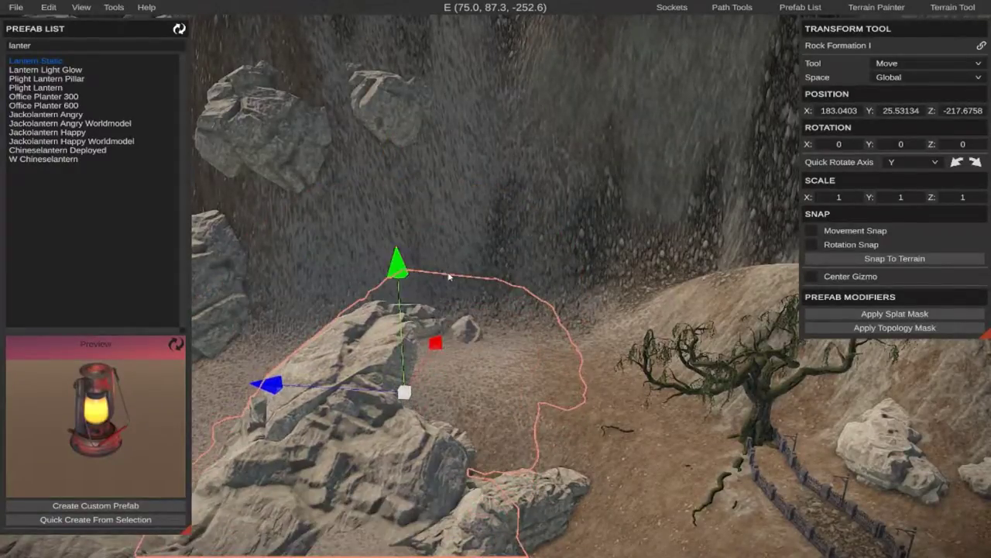
key("s")
right_click_drag(617, 482, 569, 542)
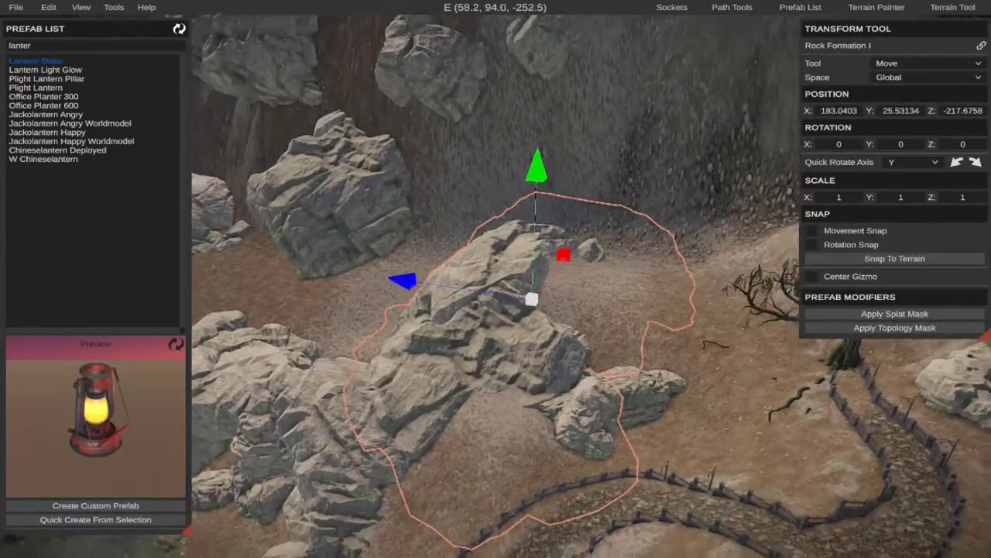
Examine the copied rock formations around the hilltop tree and swamp from several sides.
key("a")
key("w")
right_click_drag(496, 279, 267, 224)
key("w")
key("s")
key("d")
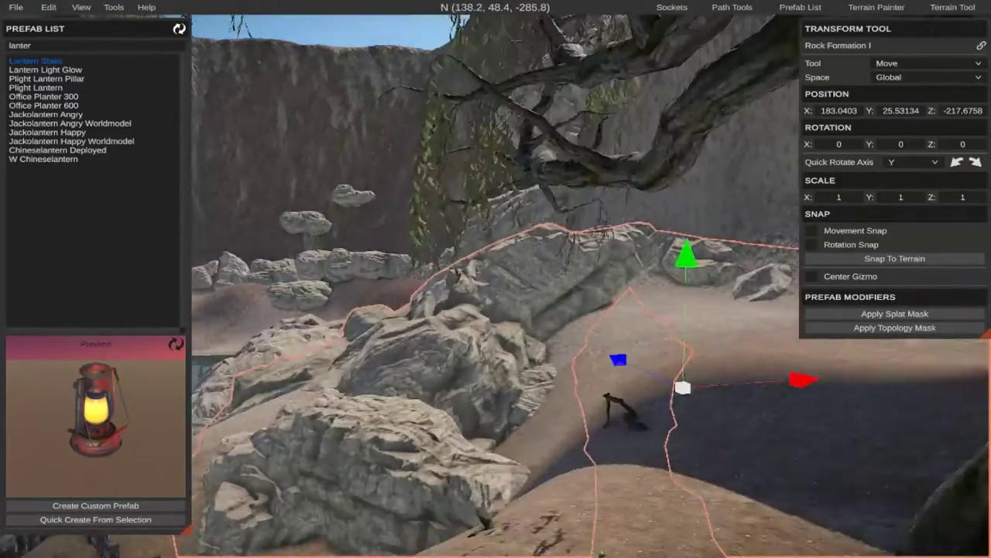
key("a")
key("s")
right_click_drag(495, 279, 603, 259)
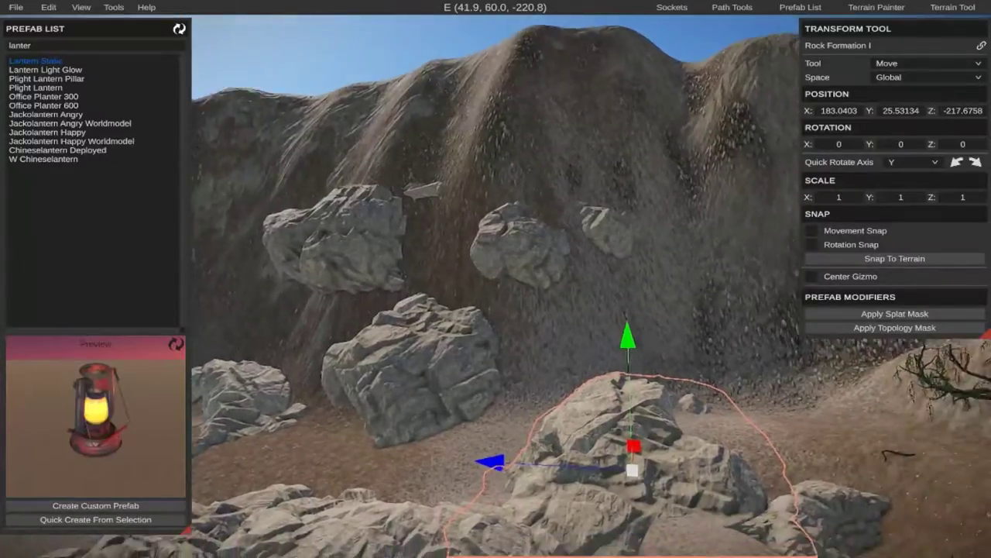
Duplicate Rock Cliff B 3 from the slope north of the swamp and place the copy beside the fenced path, at about X 140.32, Z -262.75.
right_click_drag(392, 240, 493, 281)
right_click_drag(435, 210, 495, 282)
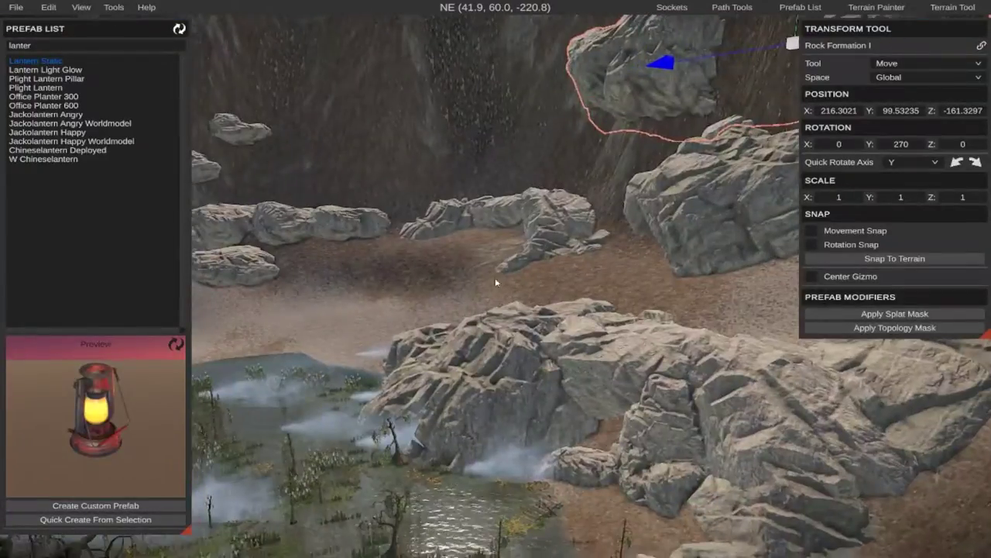
right_click_drag(561, 216, 517, 262)
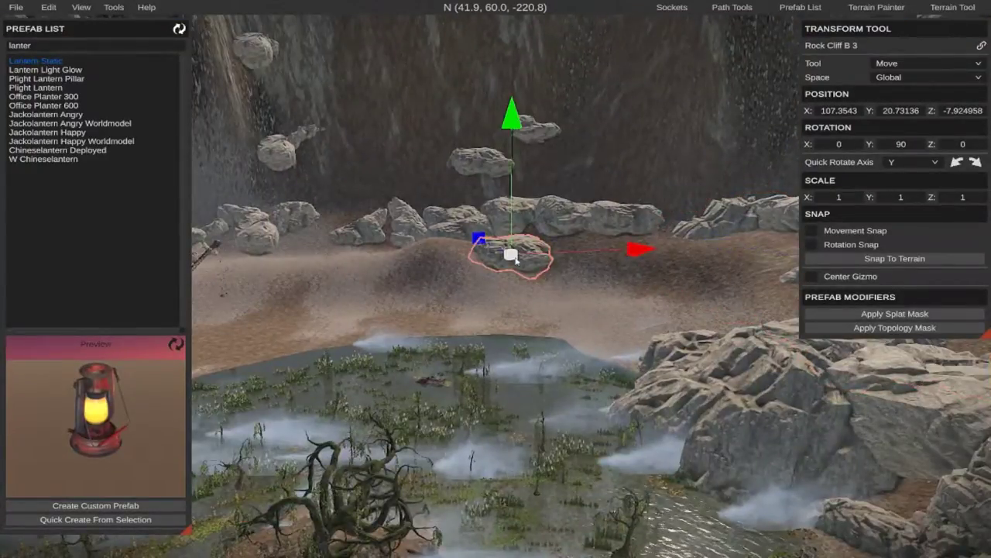
mouse_move(594, 283)
right_mouse_down()
mouse_move(450, 278)
mouse_move(601, 283)
right_mouse_up()
key("w")
key("w")
key("d")
key("w")
key("s")
key("d")
key("d")
key("a")
key("a")
key("d")
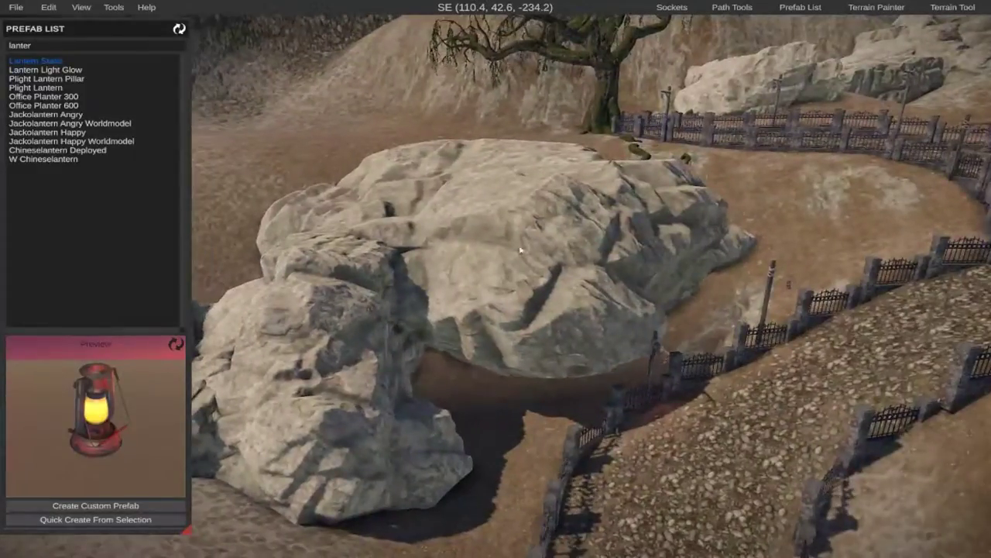
Lower the copied Rock Cliff B 3 beside the path into the ground, to about Y 26.04.
left_click(521, 251)
key("w")
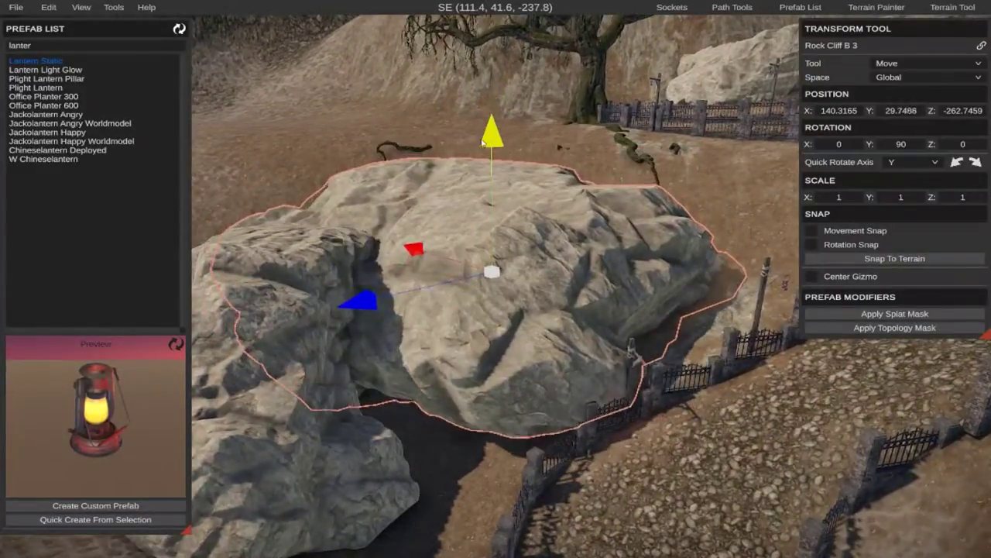
left_click_drag(482, 142, 492, 188)
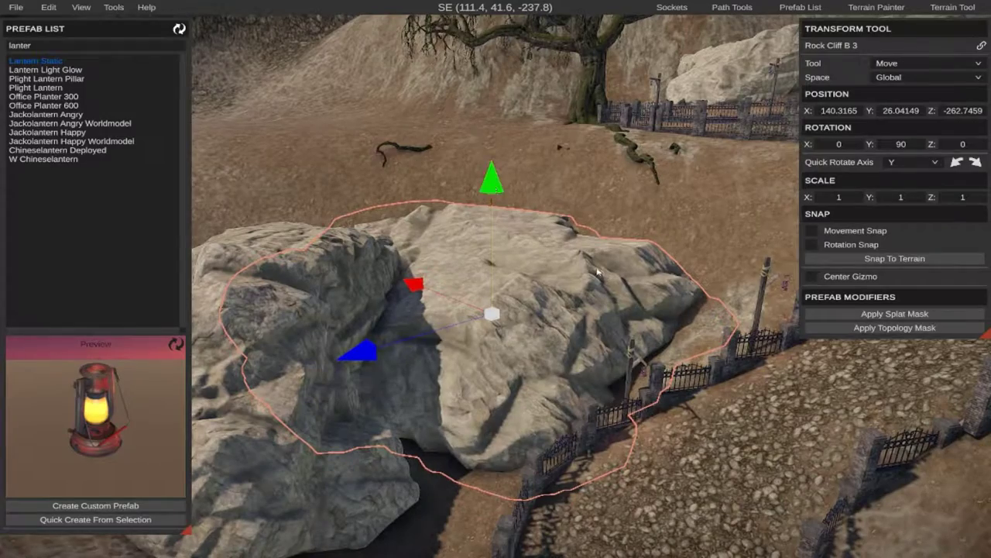
Duplicate Rock Cliff B 1 from the northern slope and place the copy at the swamp's eastern edge, at about X 115.73, Y 1.61, Z -108.86.
left_click(728, 455)
key("w")
right_click_drag(728, 456, 496, 282)
key("d")
key("d")
key("w")
key("s")
key("d")
key("w")
key("w")
key("s")
key("s")
key("a")
key("s")
key("d")
key("s")
key("w")
key("a")
key("s")
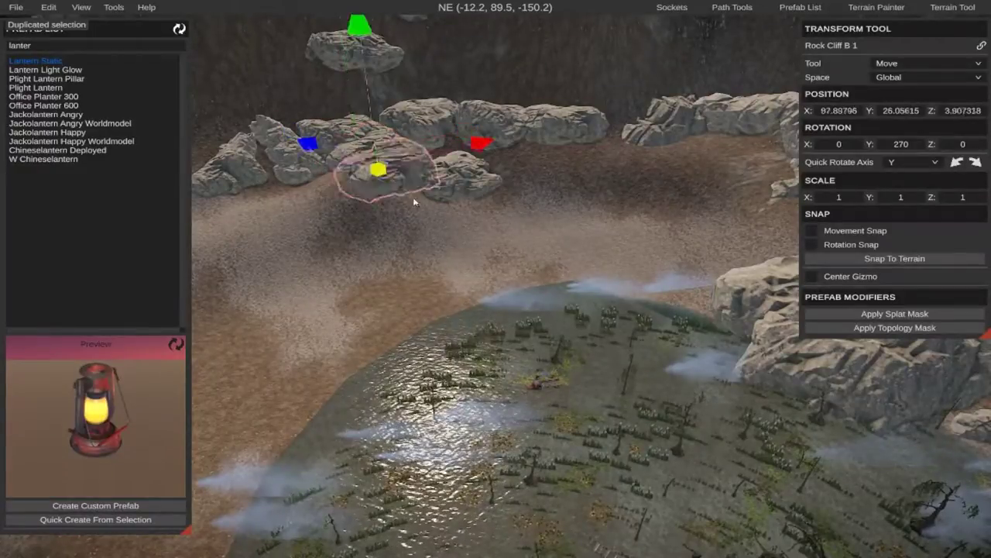
key("w")
right_click_drag(698, 311, 495, 279)
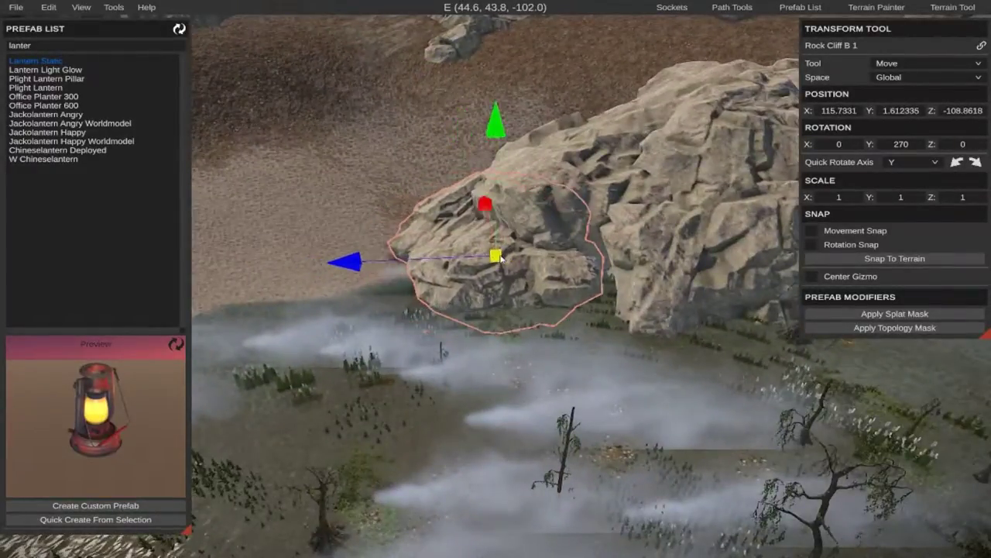
Select the Rock Cliff B 1 in the row of rocks at the foot of the cliff north of the swamp.
left_click(354, 231)
right_click_drag(355, 231, 504, 282)
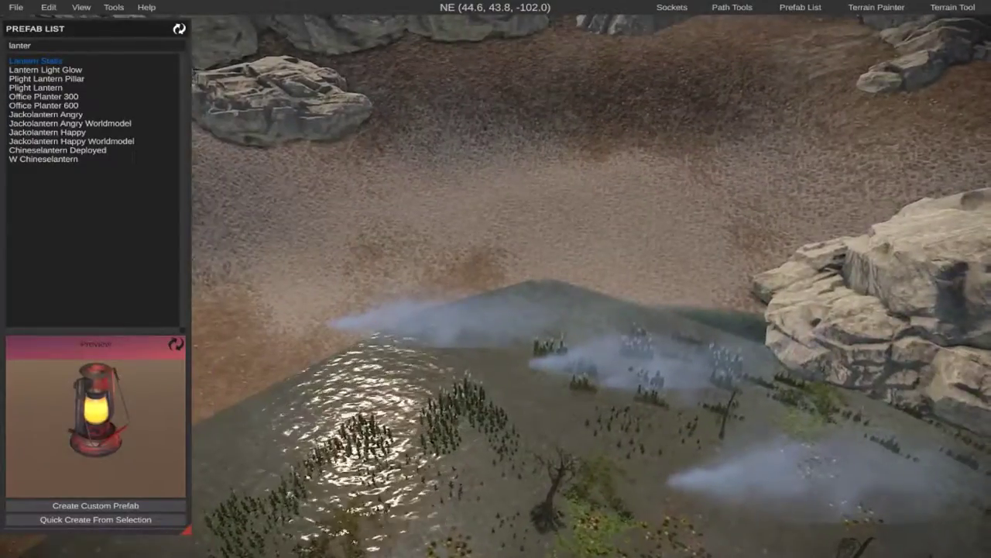
key("s")
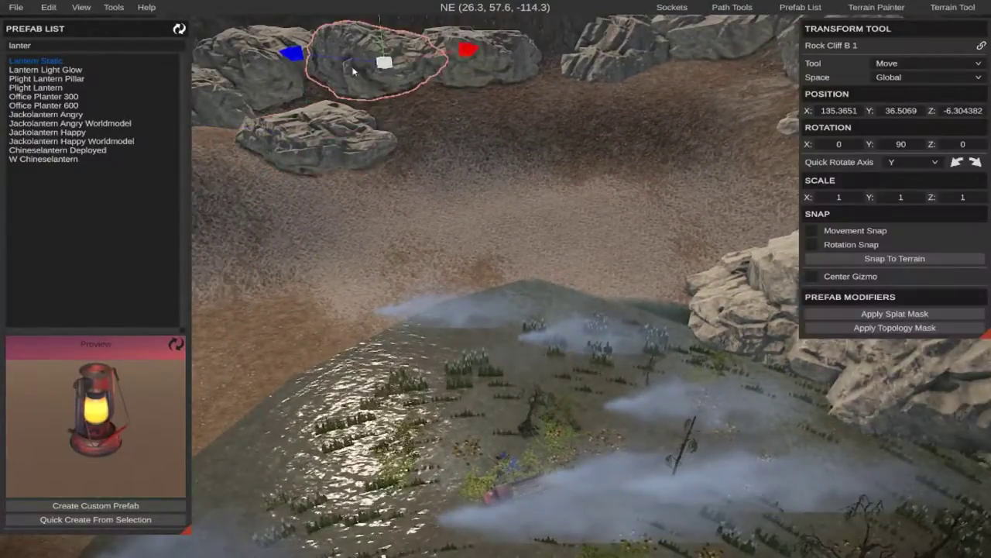